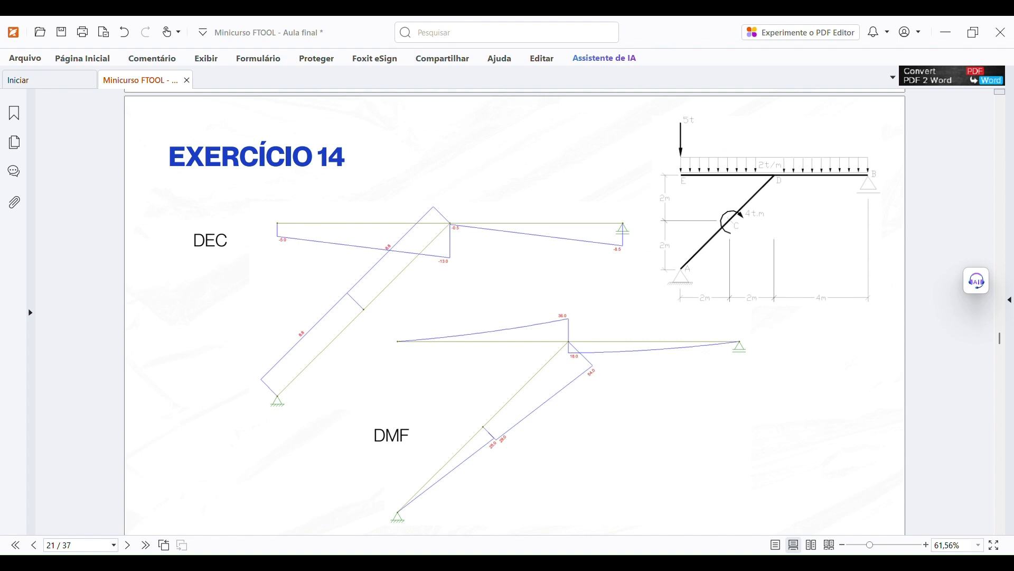
# Step: Switch to Ftool and turn on the drawing grid with 1.00 m spacing and snapping
pyautogui.hotkey('alt', 'Tab')
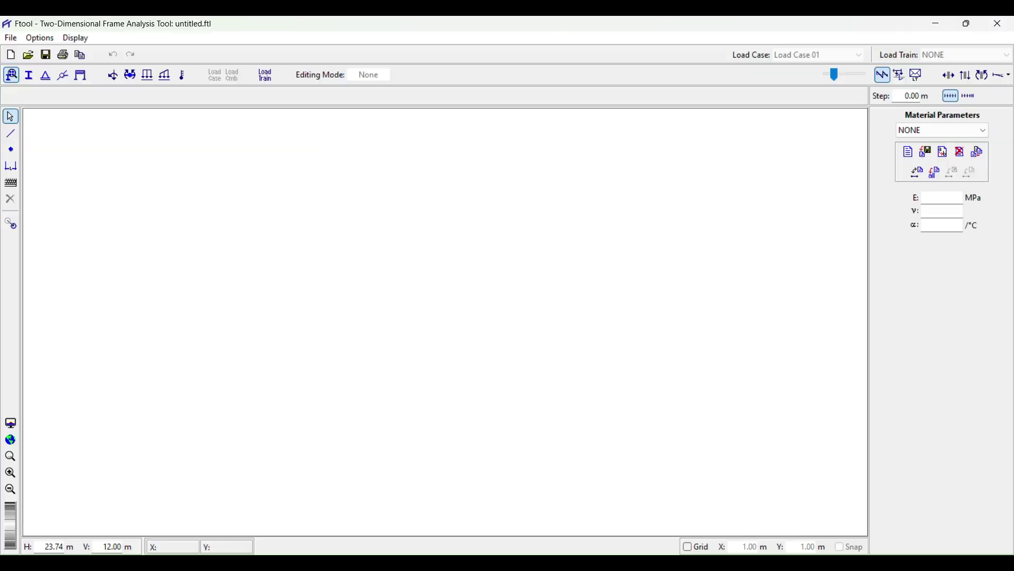
pyautogui.click(691, 550)
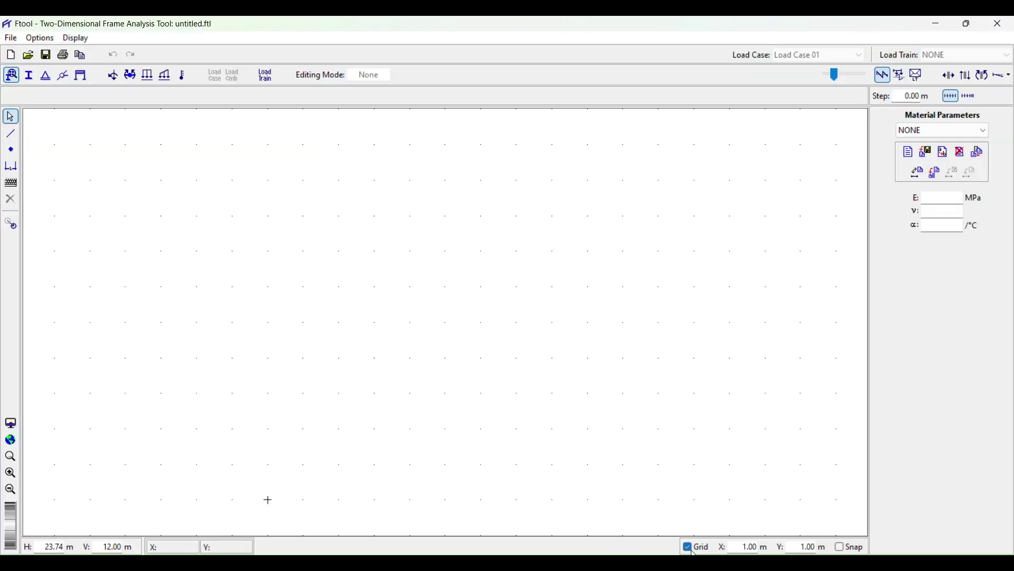
pyautogui.click(840, 548)
pyautogui.scroll(-2, 355, 419)
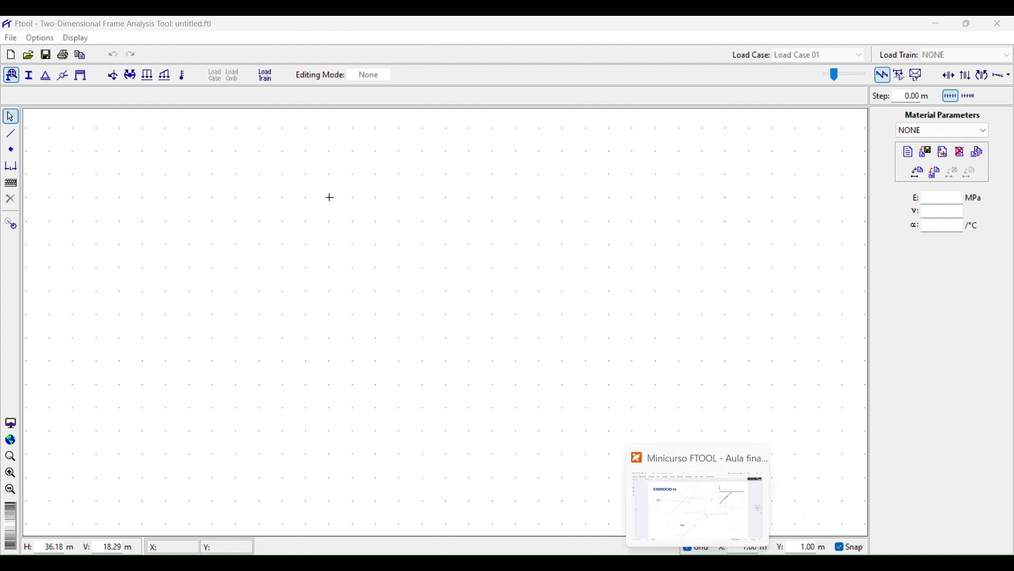
# Step: Consult the Exercise 14 figure and insert the 8 m horizontal beam from the origin as two collinear 4 m members
pyautogui.click(708, 492)
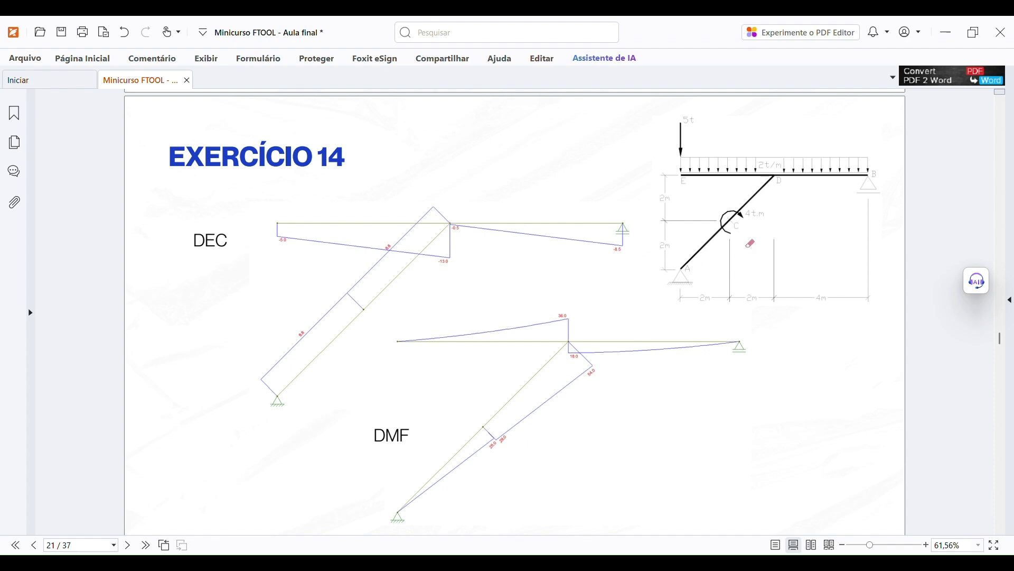
pyautogui.click(945, 32)
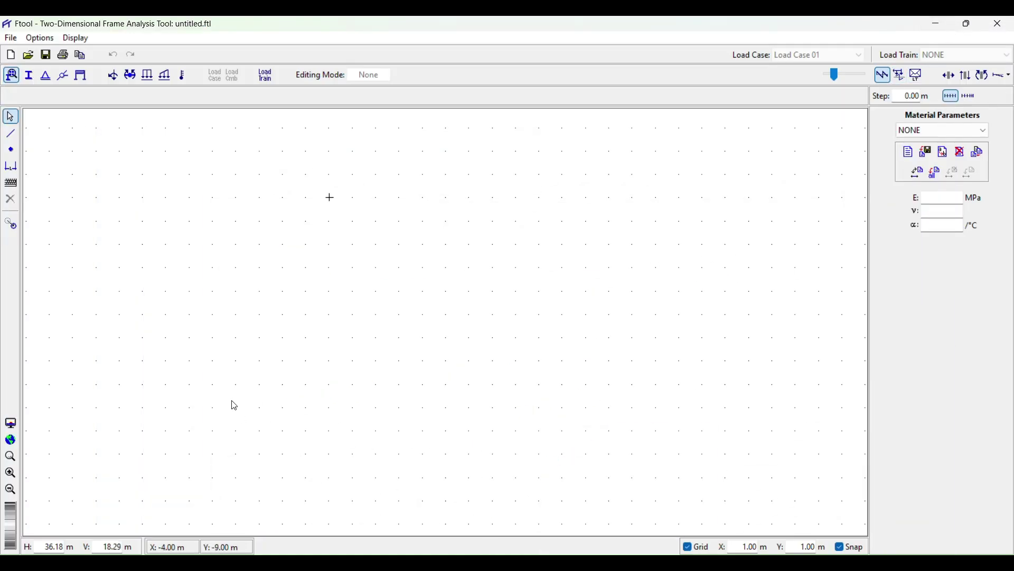
pyautogui.click(10, 133)
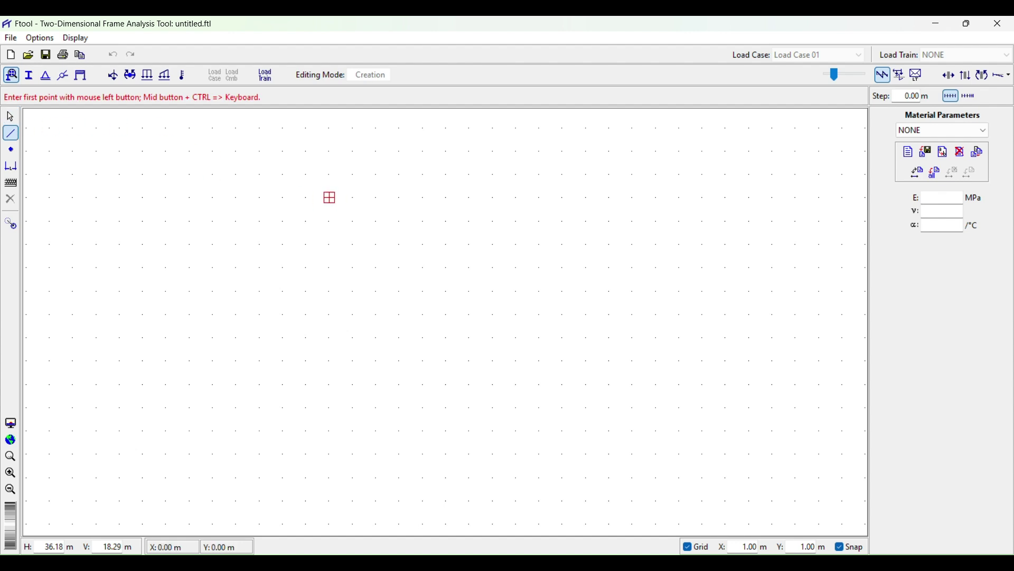
pyautogui.click(330, 198)
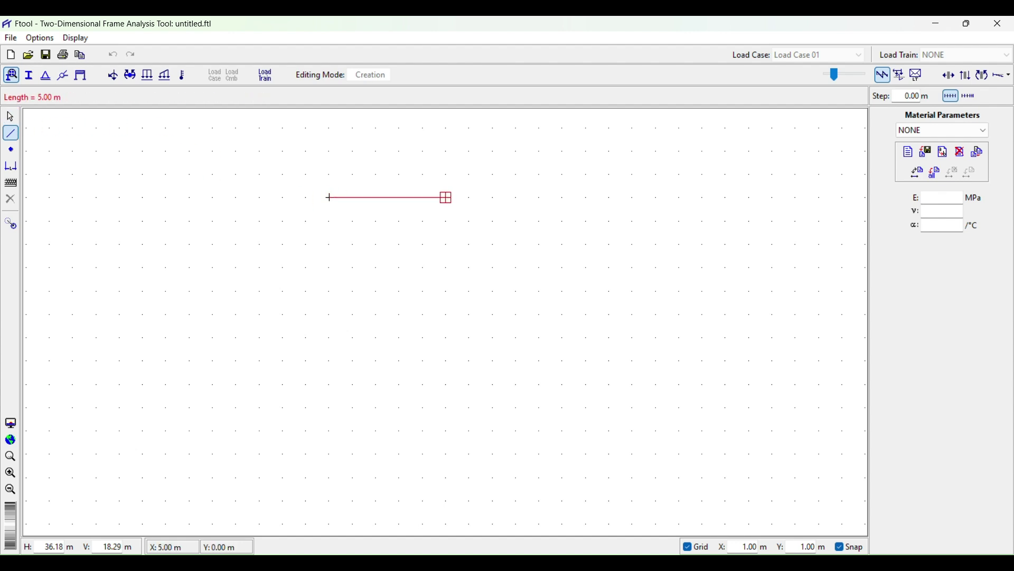
pyautogui.click(424, 198)
pyautogui.click(517, 198)
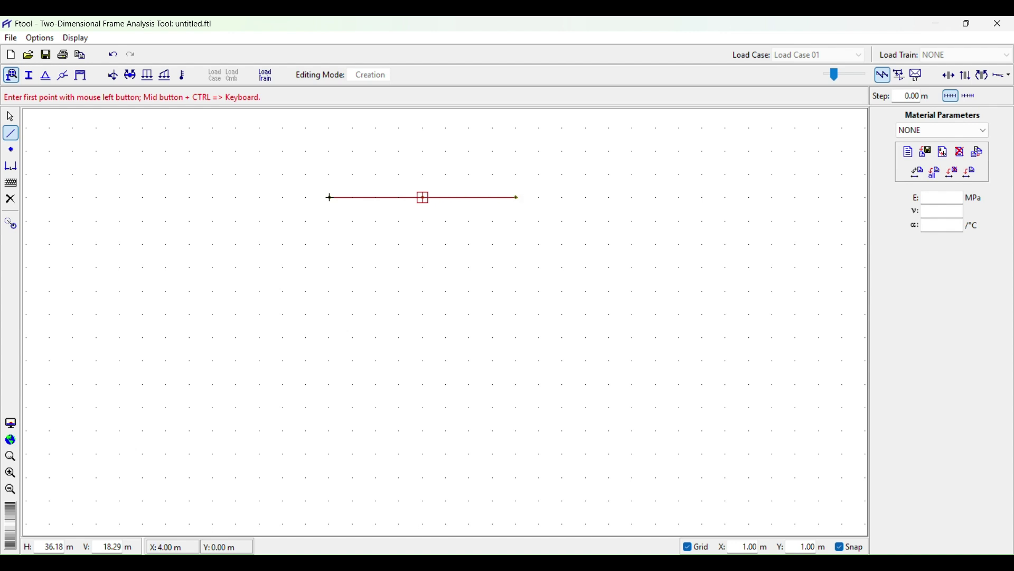
pyautogui.press('Escape')
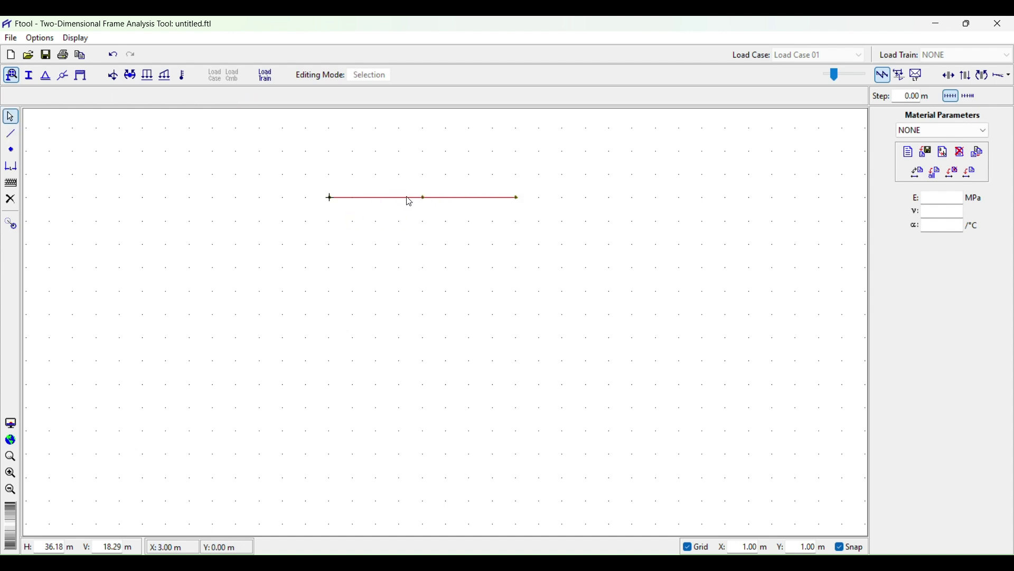
pyautogui.scroll(4, 410, 174)
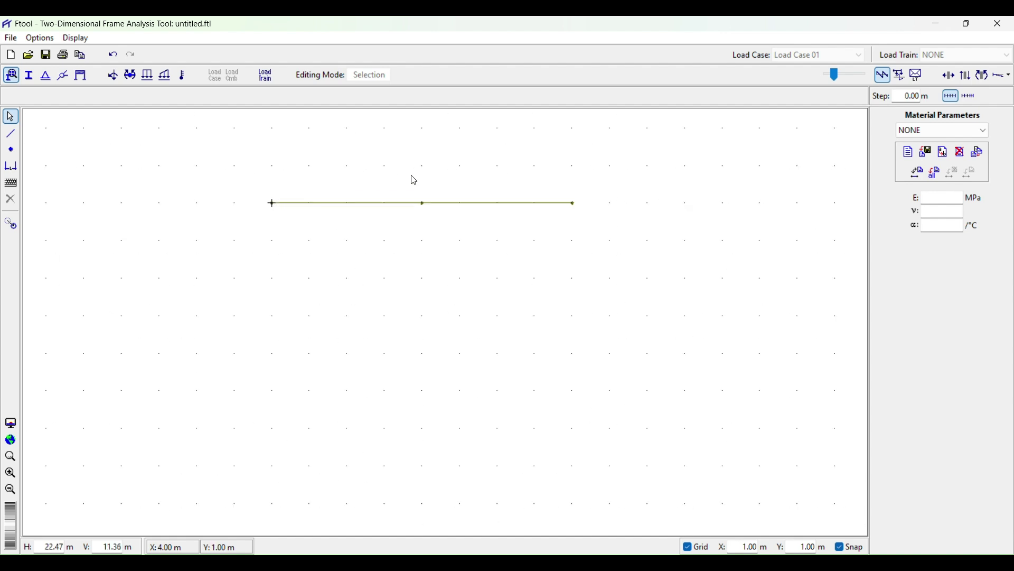
pyautogui.moveTo(415, 186); pyautogui.dragTo(430, 256)
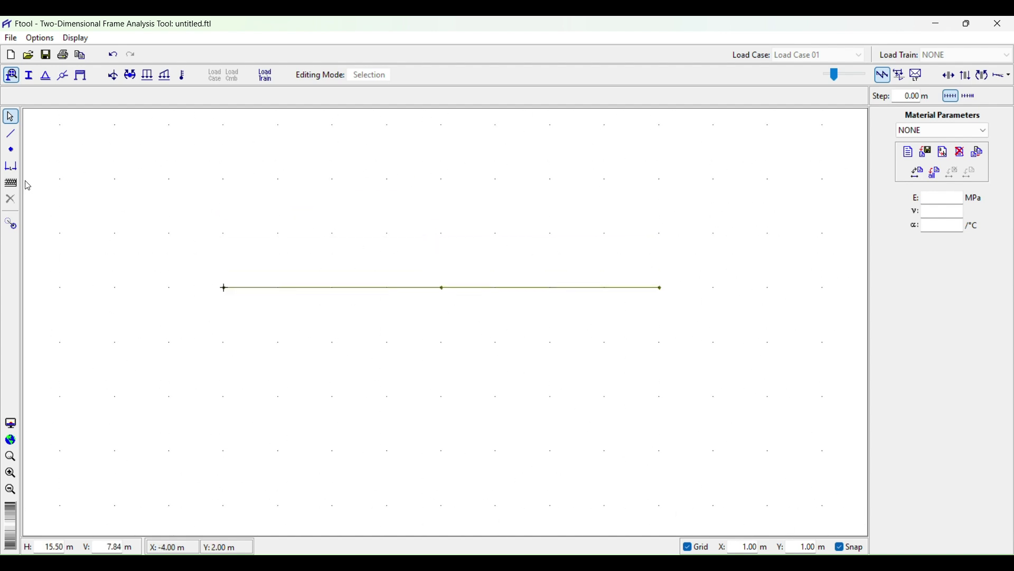
# Step: Switch to the exercise PDF and sketch red freehand guide lines down from D and across to support A
pyautogui.click(11, 134)
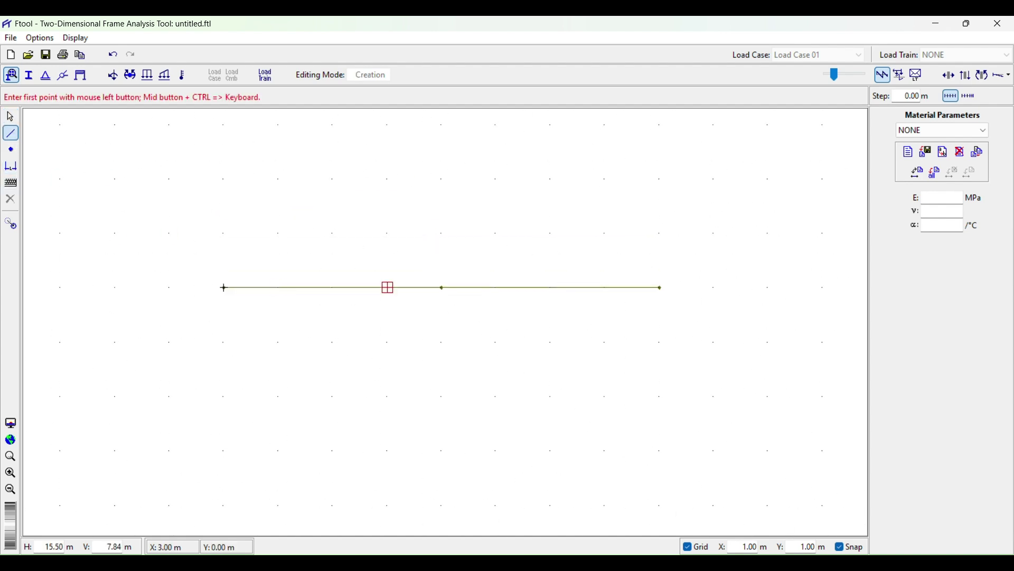
pyautogui.scroll(-2, 442, 238)
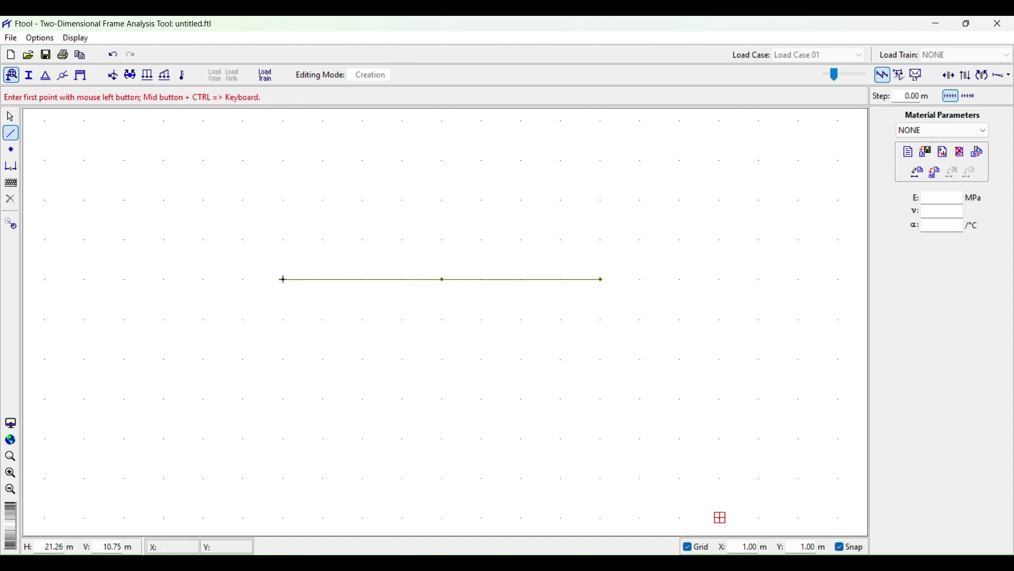
pyautogui.moveTo(699, 562)
pyautogui.click(700, 502)
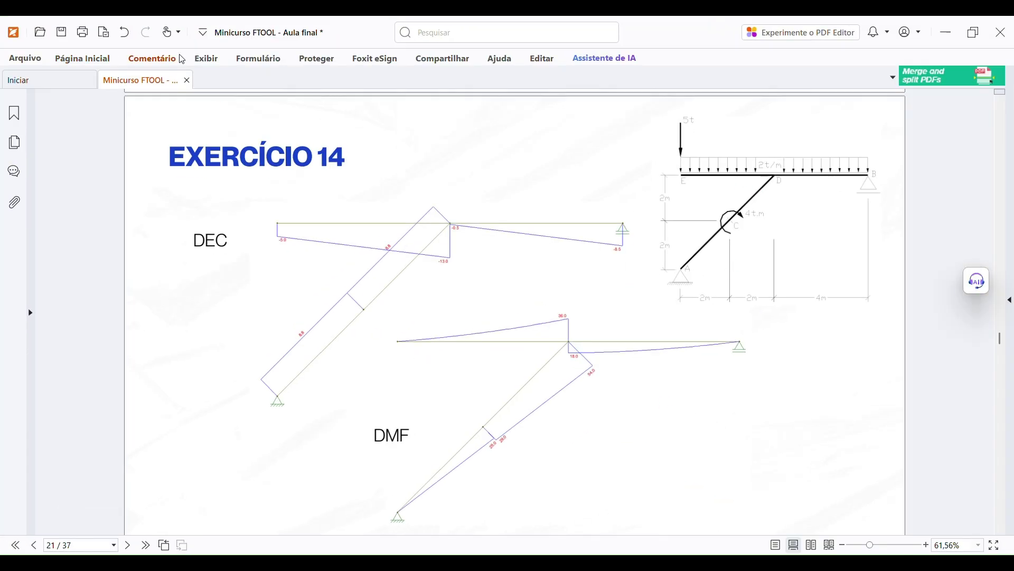
pyautogui.click(162, 60)
pyautogui.click(412, 90)
pyautogui.moveTo(775, 176)
pyautogui.mouseDown()
pyautogui.moveTo(774, 266)
pyautogui.moveTo(775, 187)
pyautogui.mouseUp()
pyautogui.moveTo(773, 272)
pyautogui.mouseDown()
pyautogui.moveTo(676, 273)
pyautogui.moveTo(716, 271)
pyautogui.mouseUp()
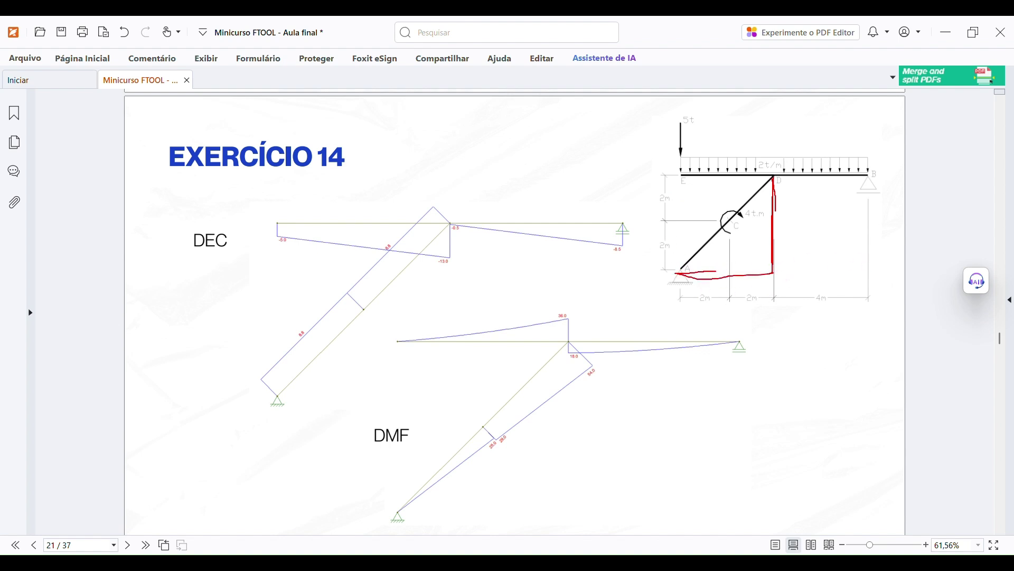
# Step: Return to Ftool and insert auxiliary 4 m members vertically down from the beam's middle node and horizontally to X 0, Y -4
pyautogui.hotkey('alt', 'Tab')
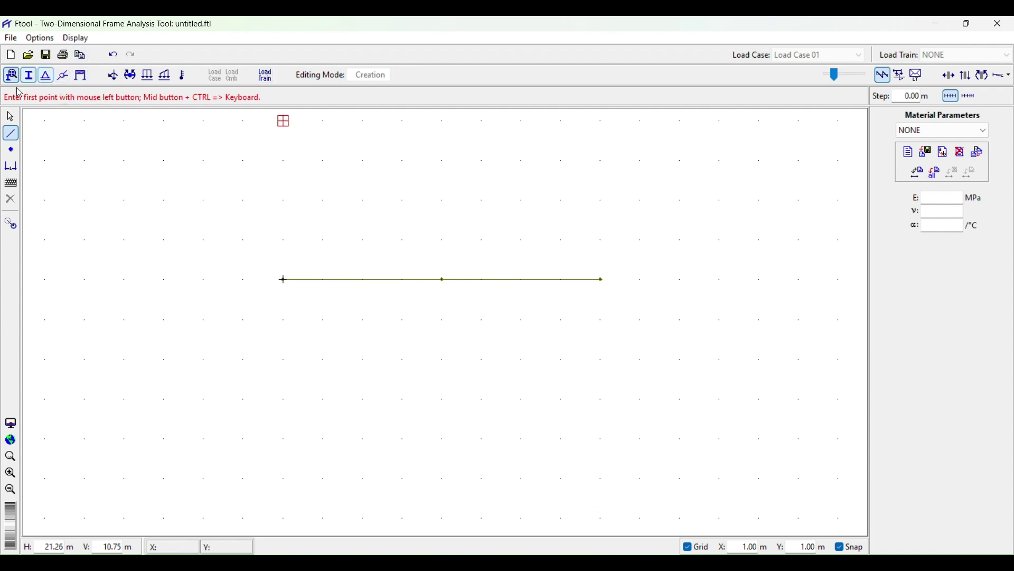
pyautogui.click(14, 134)
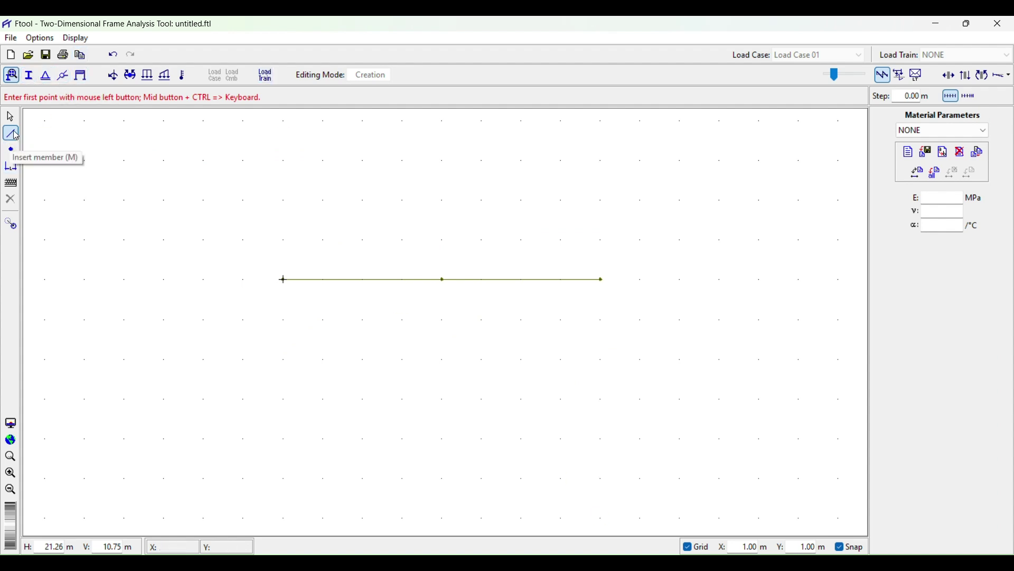
pyautogui.click(443, 279)
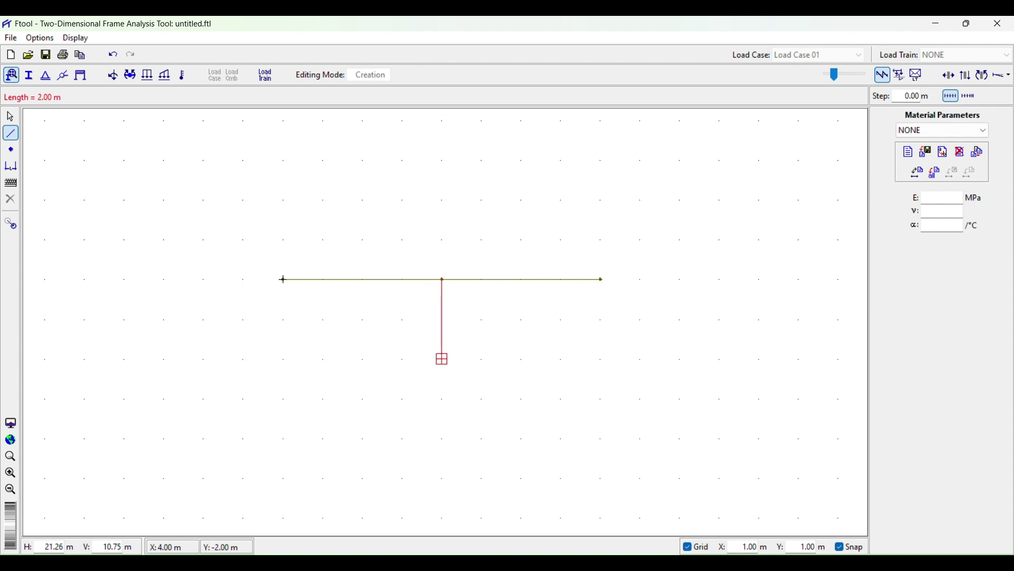
pyautogui.click(442, 438)
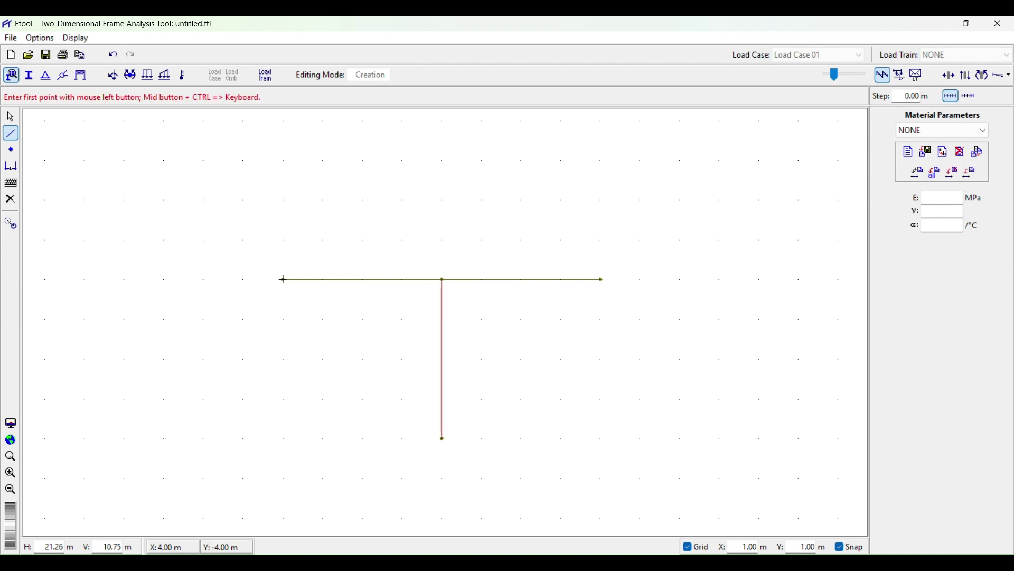
pyautogui.click(443, 438)
pyautogui.click(283, 438)
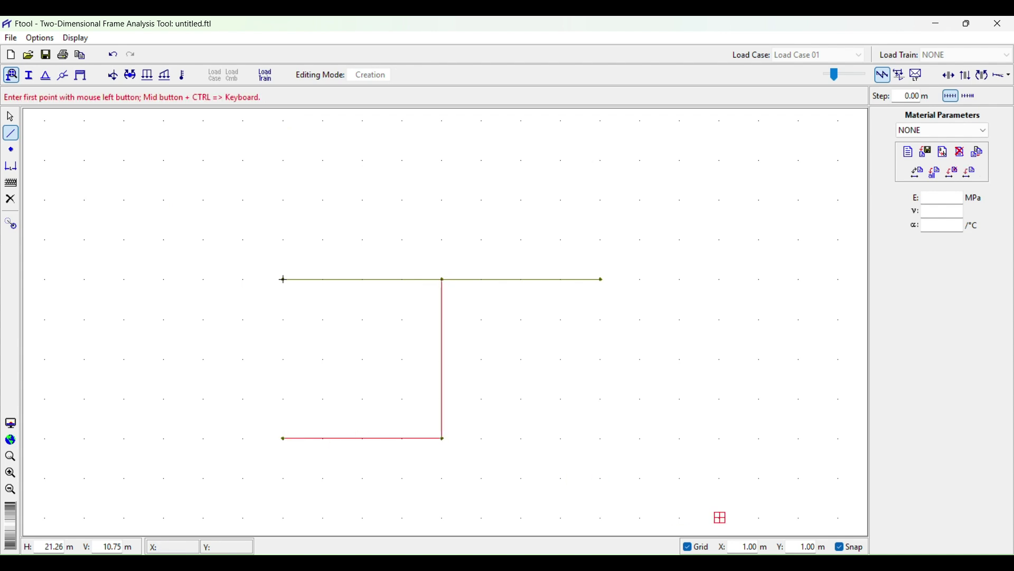
# Step: Trace diagonal A–D on the PDF figure and insert the matching Ftool member from X 0, Y -4 to the beam's middle node
pyautogui.hotkey('alt', 'Tab')
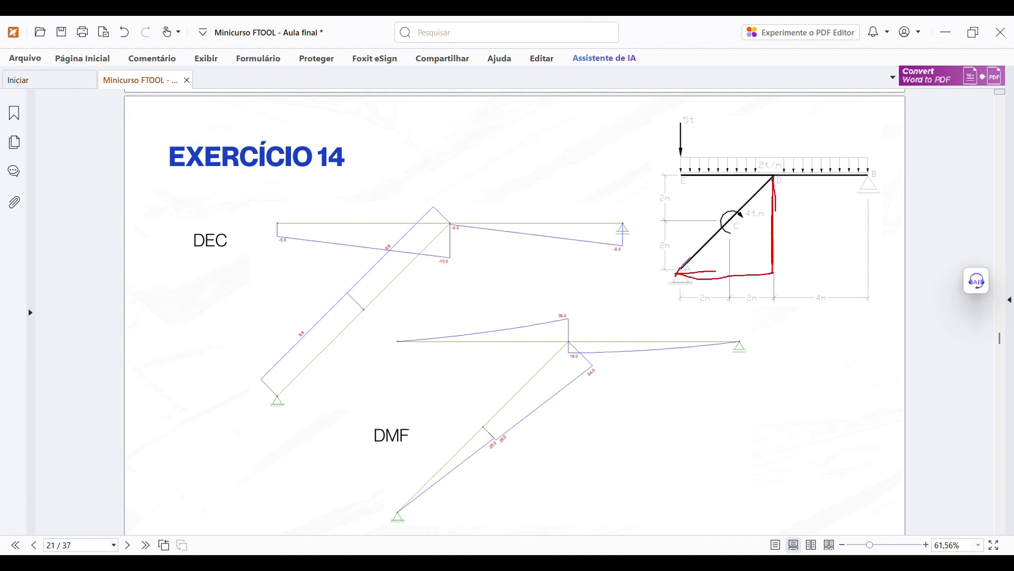
pyautogui.moveTo(680, 269); pyautogui.dragTo(773, 170)
pyautogui.hotkey('alt', 'Tab')
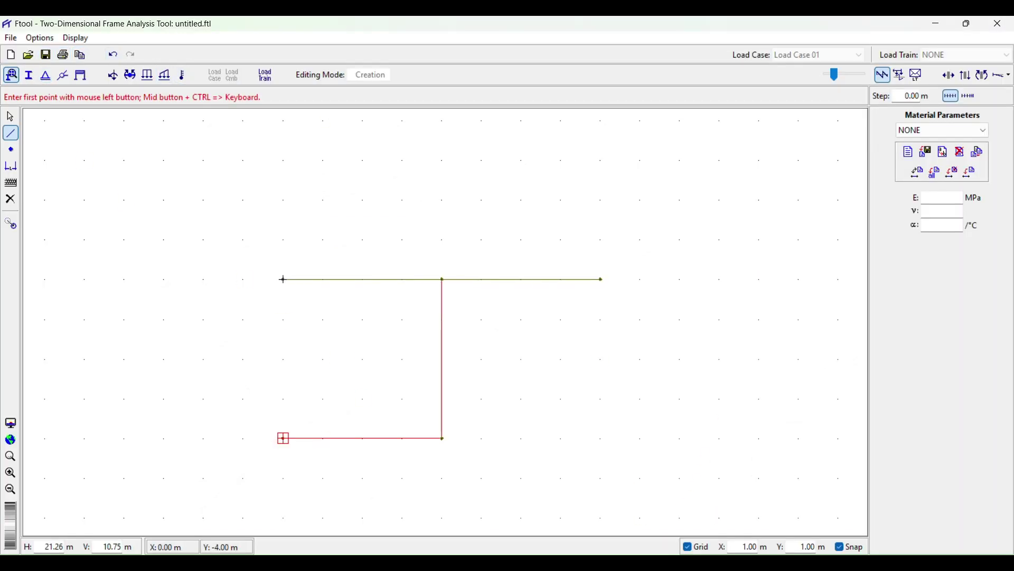
pyautogui.click(284, 438)
pyautogui.click(442, 279)
pyautogui.press('Escape')
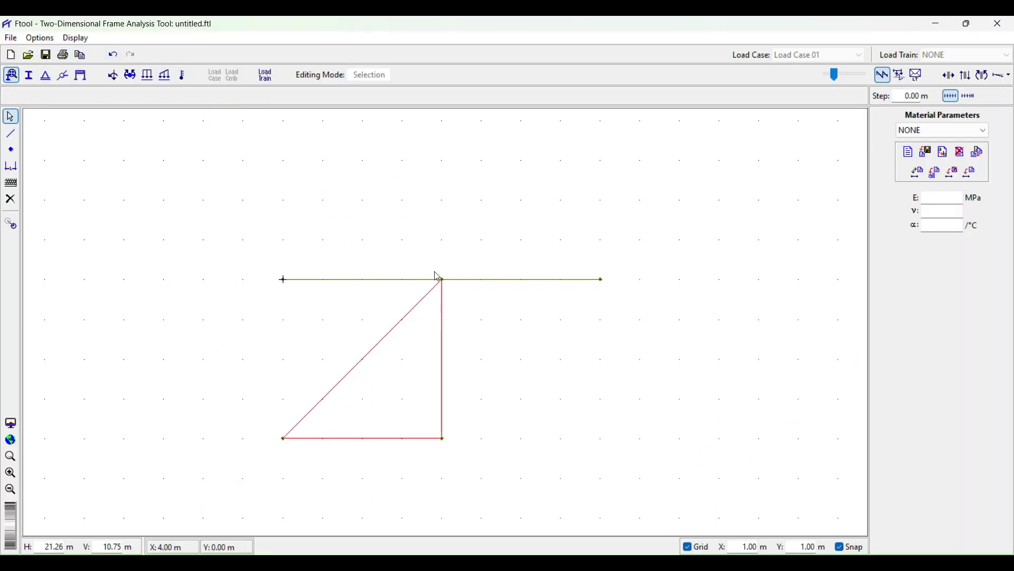
pyautogui.click(592, 339)
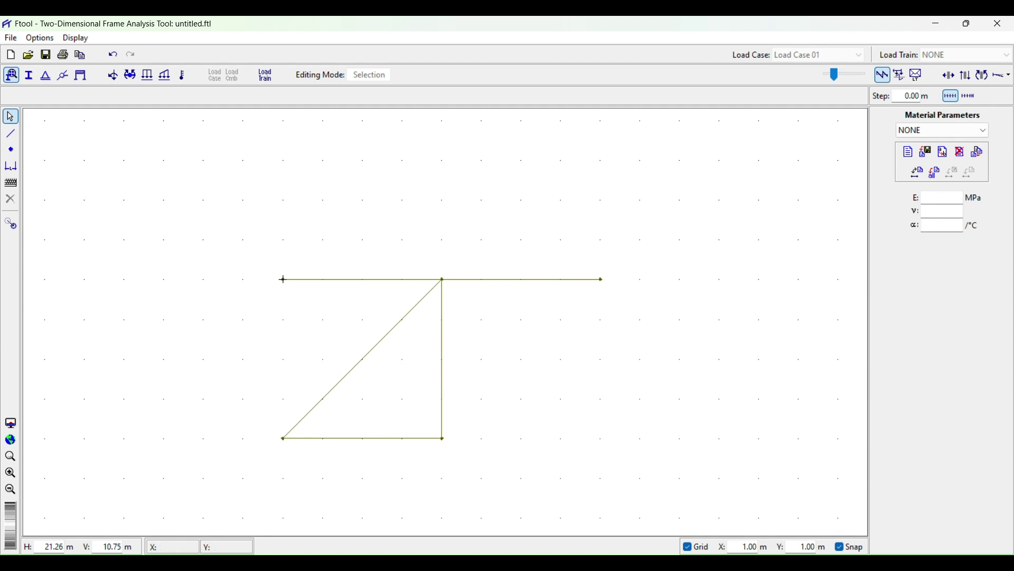
# Step: Mark point C and its vertical projection onto the base in red on the PDF figure, and return to Ftool
pyautogui.hotkey('alt', 'Tab')
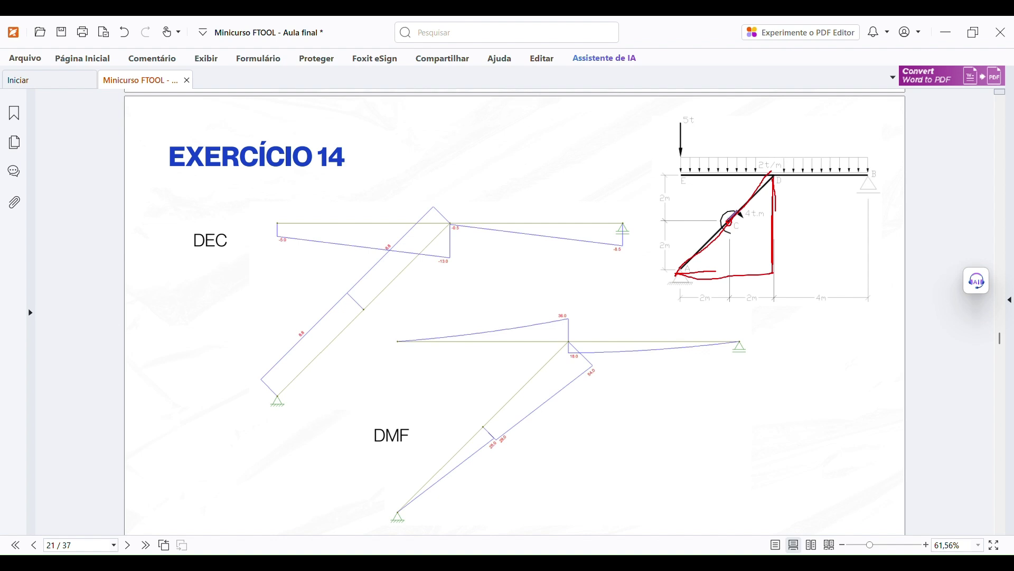
pyautogui.moveTo(733, 217); pyautogui.dragTo(737, 216)
pyautogui.hotkey('alt', 'Tab')
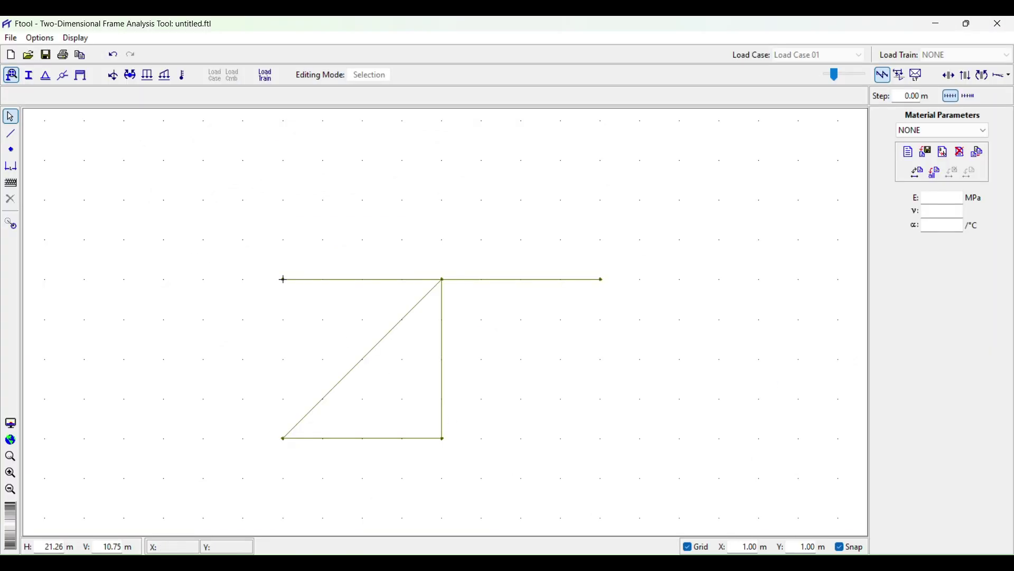
pyautogui.hotkey('alt', 'Tab')
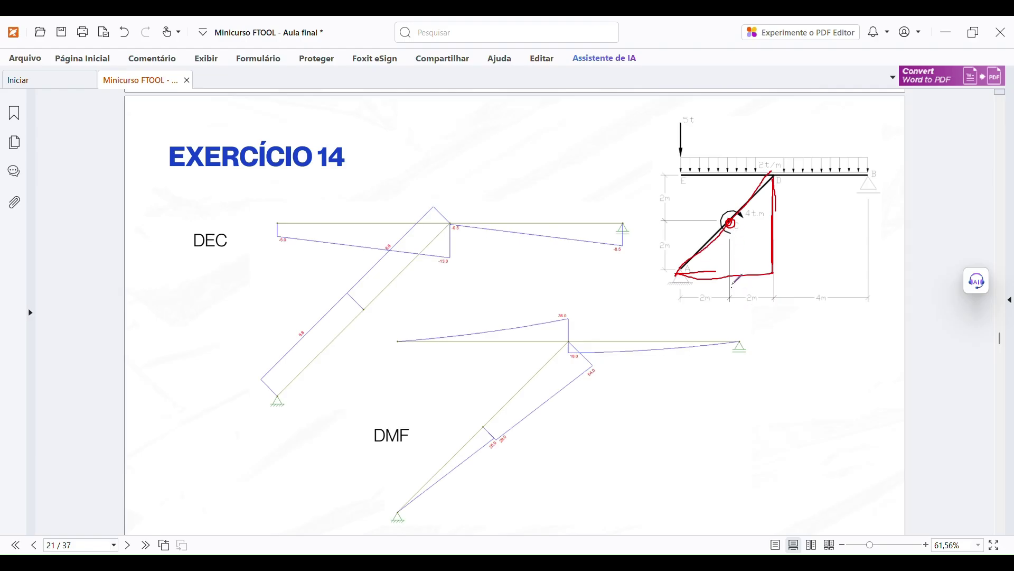
pyautogui.moveTo(732, 285); pyautogui.dragTo(731, 263)
pyautogui.moveTo(730, 285)
pyautogui.mouseDown()
pyautogui.moveTo(729, 249)
pyautogui.moveTo(735, 259)
pyautogui.mouseUp()
pyautogui.click(669, 562)
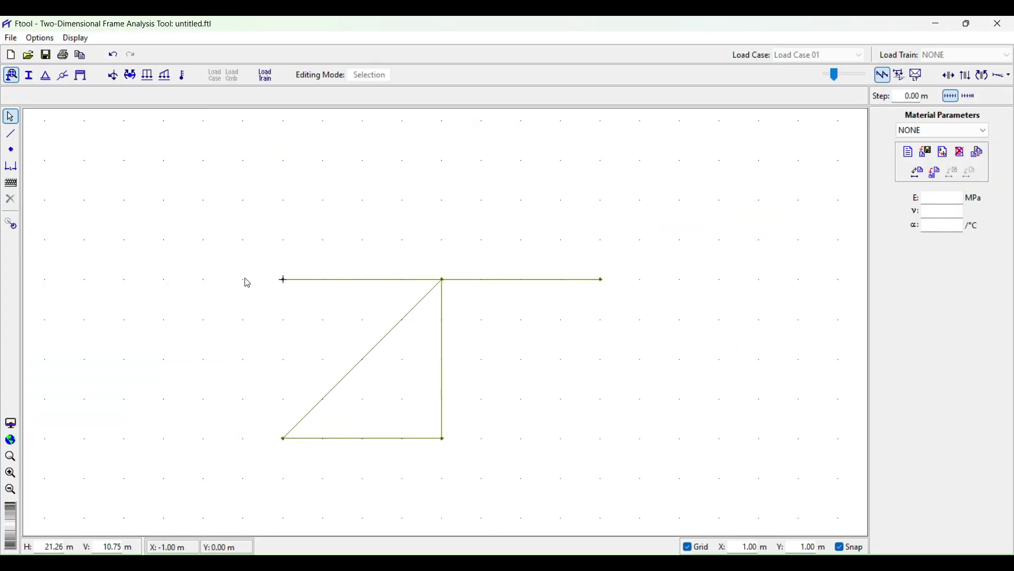
# Step: Insert a vertical auxiliary member from X 2, Y -4 up to X 2, Y -1 so that it crosses the diagonal
pyautogui.click(11, 132)
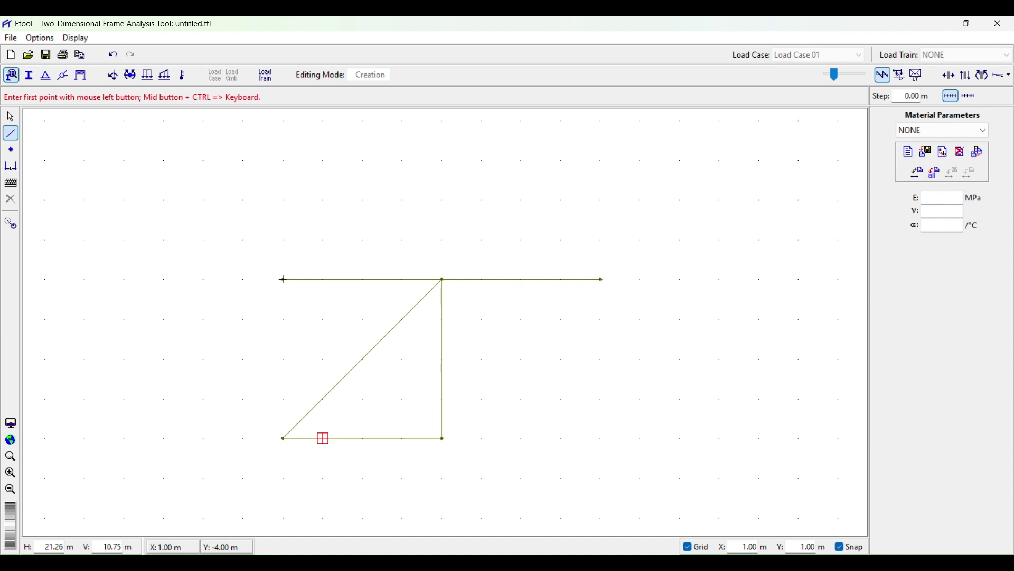
pyautogui.click(362, 438)
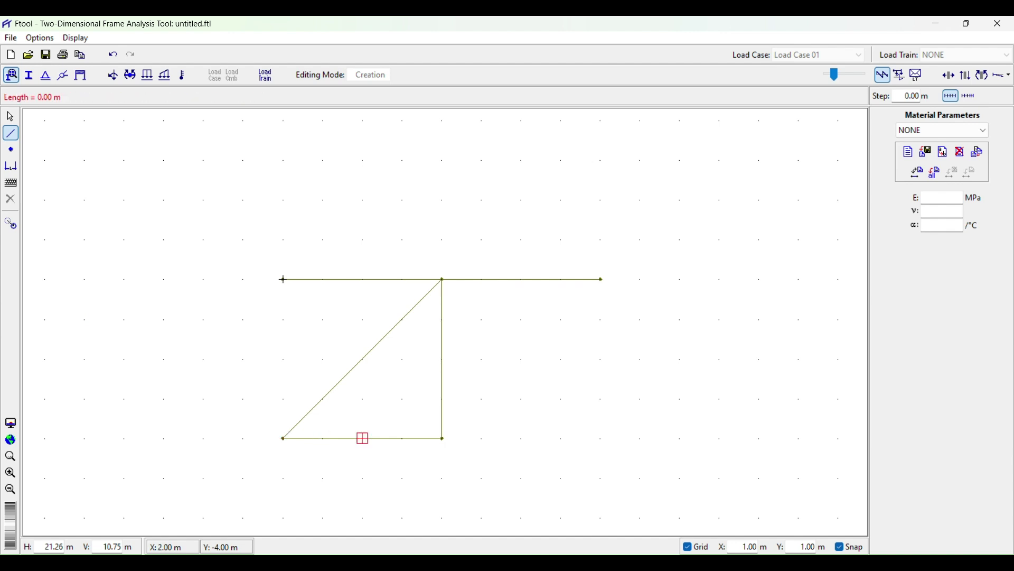
pyautogui.click(363, 319)
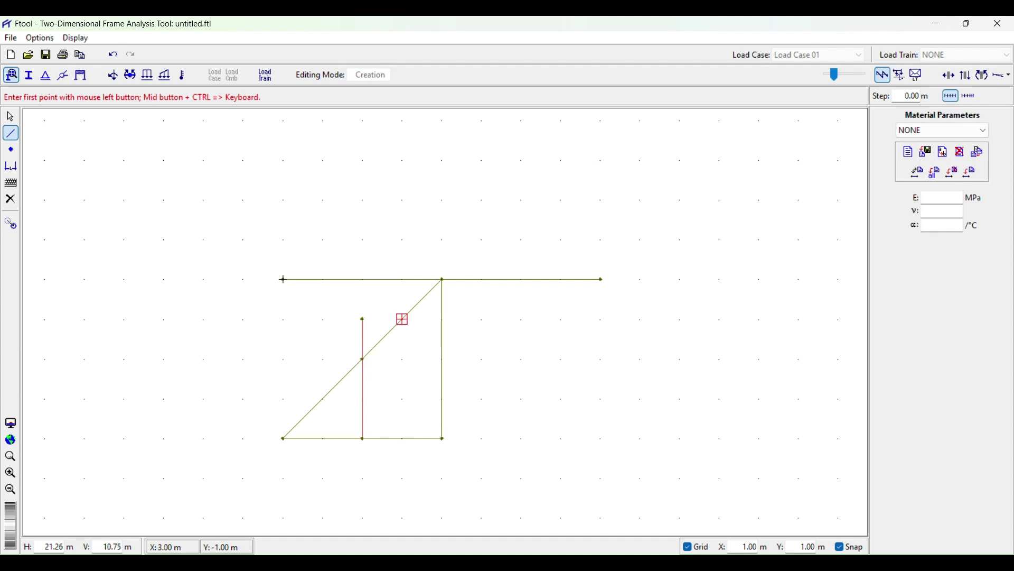
pyautogui.press('Escape')
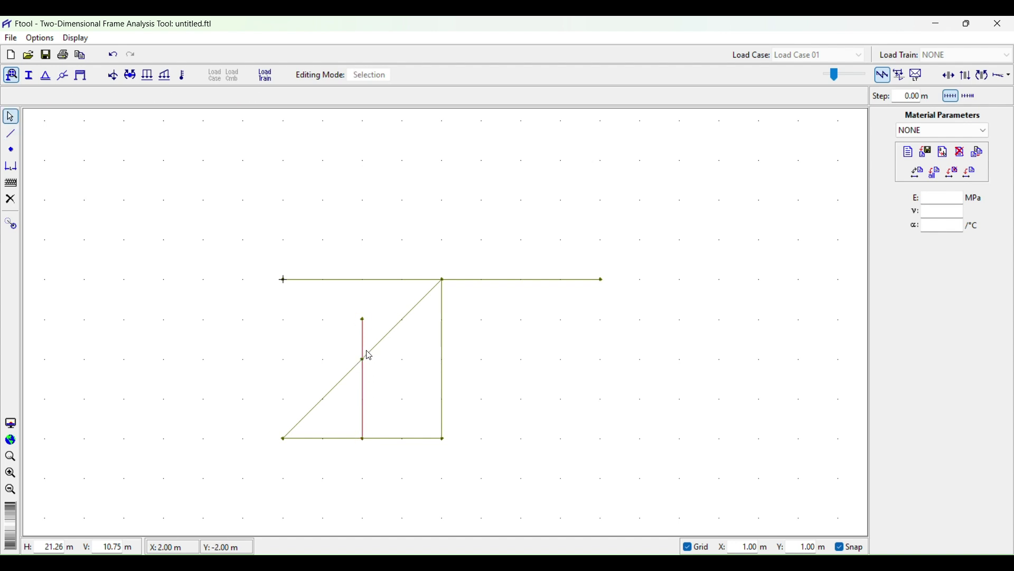
pyautogui.click(384, 374)
# Step: Try to delete the node at X 2, Y -2 where the vertical auxiliary member crosses the diagonal
pyautogui.scroll(4, 364, 363)
pyautogui.scroll(-3, 328, 360)
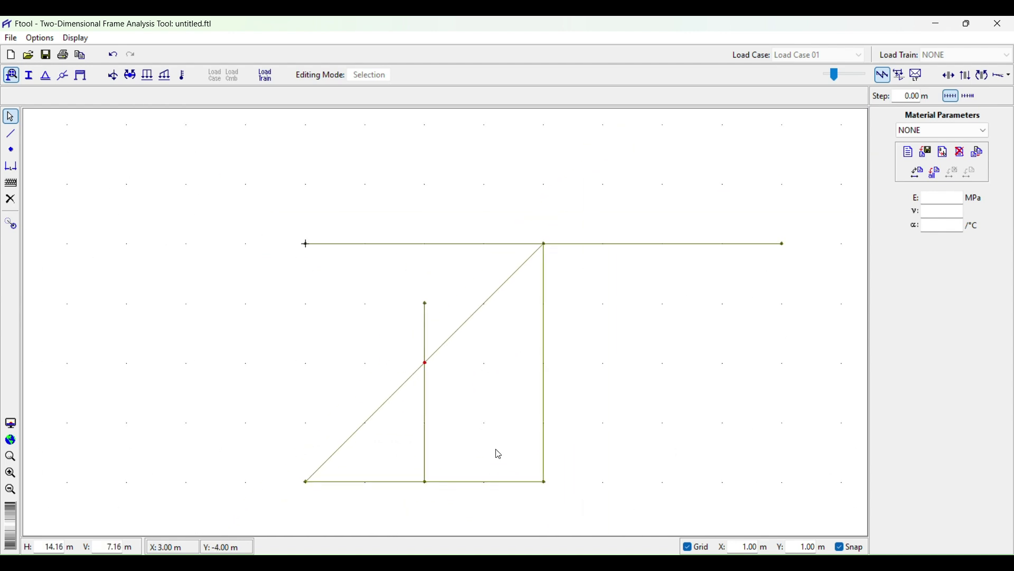
pyautogui.click(445, 395)
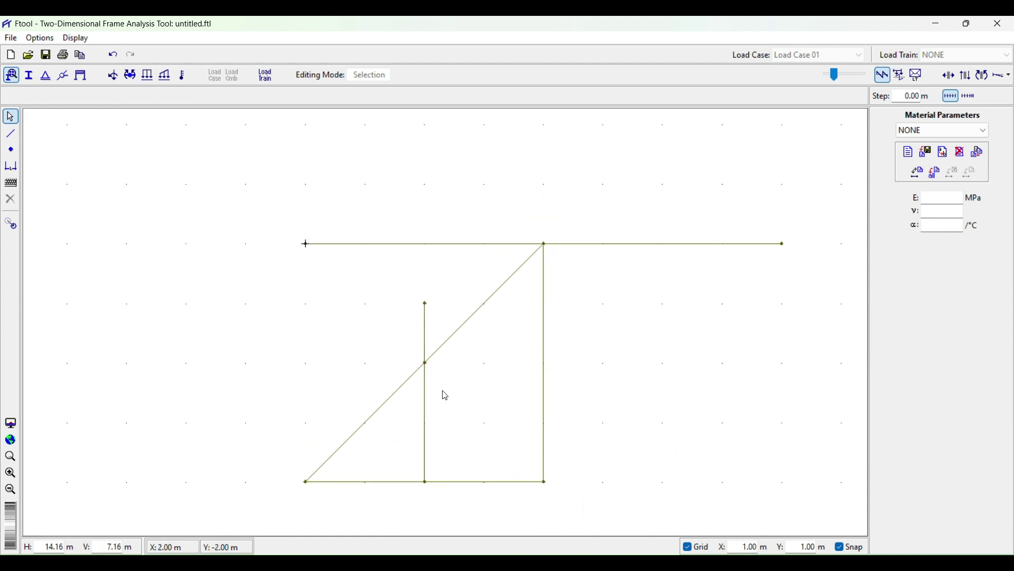
pyautogui.click(428, 364)
pyautogui.press('Delete')
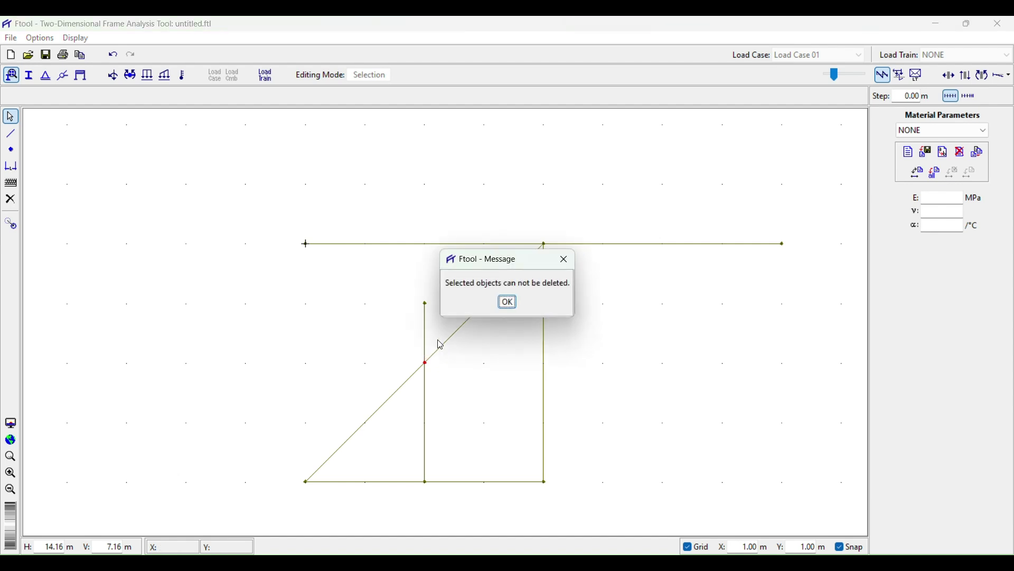
pyautogui.click(563, 259)
pyautogui.click(472, 306)
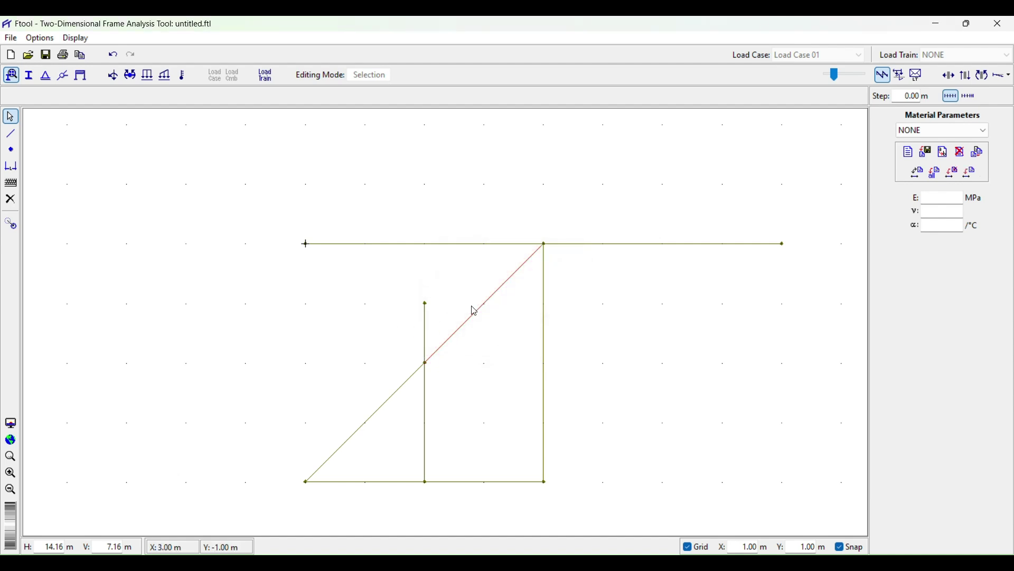
# Step: Delete both segments of the vertical auxiliary member at X 2 along with its crossing node on the diagonal
pyautogui.click(511, 386)
pyautogui.click(425, 317)
pyautogui.press('Delete')
pyautogui.click(425, 422)
pyautogui.press('Delete')
pyautogui.press('Delete')
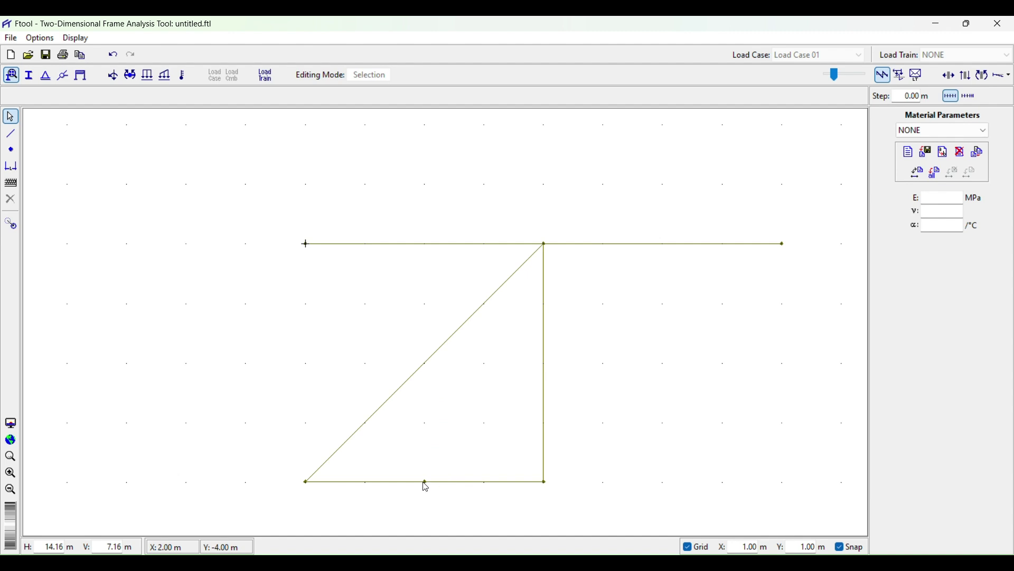
# Step: Delete the remaining auxiliary members and the diagonal so that only the horizontal beam is left
pyautogui.moveTo(570, 499); pyautogui.dragTo(487, 405)
pyautogui.press('Delete')
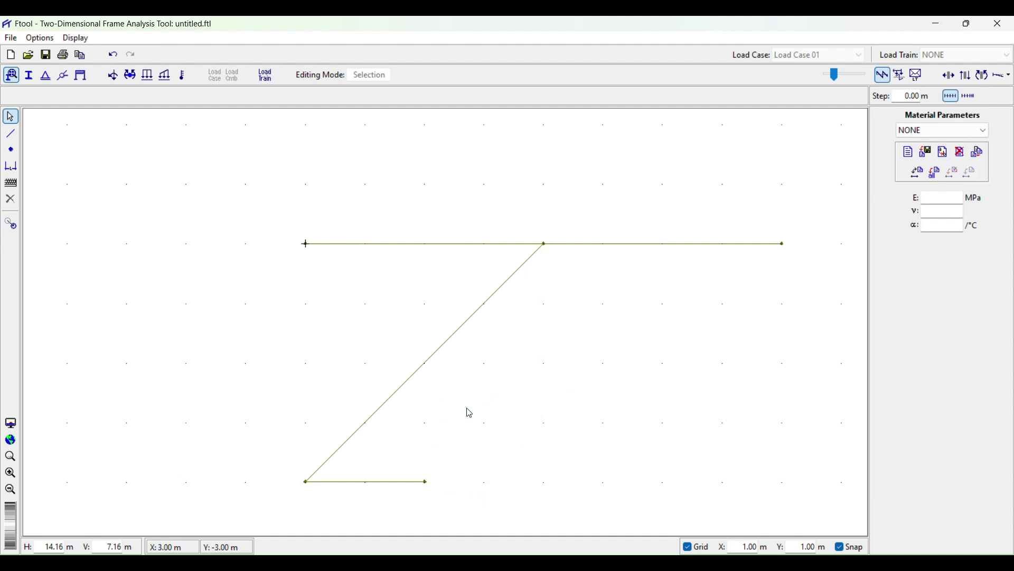
pyautogui.click(402, 481)
pyautogui.press('Delete')
pyautogui.click(412, 376)
pyautogui.press('Delete')
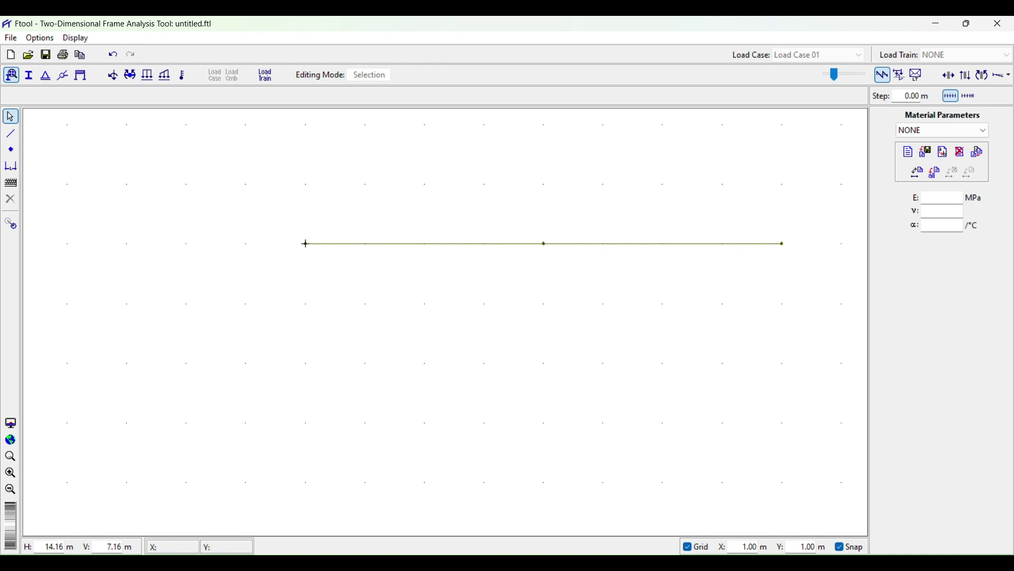
# Step: Switch to the Exercise 14 PDF and erase the red pencil marks from the structure figure
pyautogui.click(687, 562)
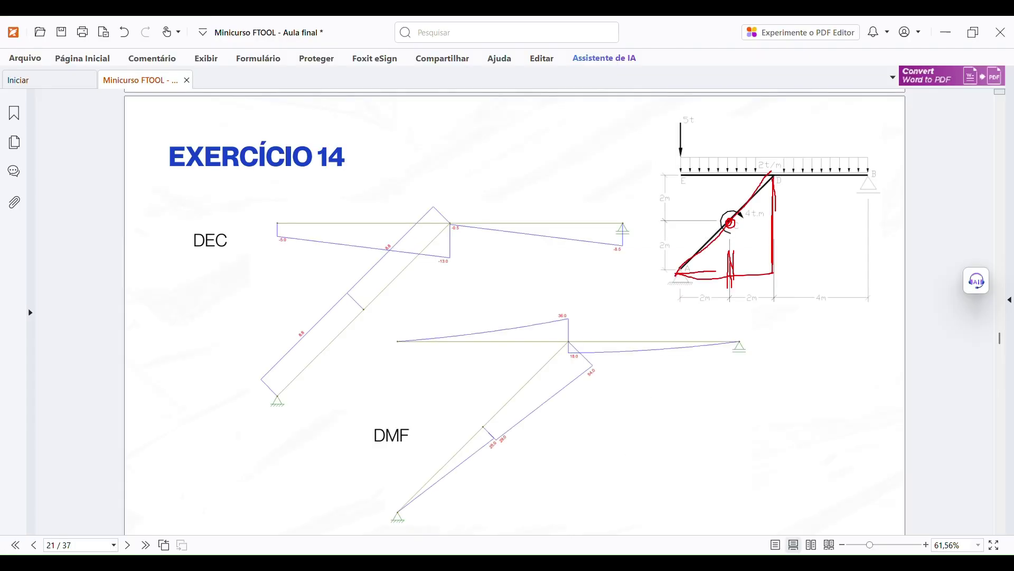
pyautogui.click(152, 58)
pyautogui.click(443, 104)
pyautogui.moveTo(788, 242)
pyautogui.mouseDown()
pyautogui.moveTo(776, 147)
pyautogui.moveTo(768, 205)
pyautogui.moveTo(735, 263)
pyautogui.moveTo(677, 299)
pyautogui.moveTo(739, 275)
pyautogui.moveTo(734, 217)
pyautogui.moveTo(777, 181)
pyautogui.moveTo(774, 198)
pyautogui.moveTo(788, 208)
pyautogui.moveTo(777, 199)
pyautogui.moveTo(734, 222)
pyautogui.moveTo(725, 278)
pyautogui.moveTo(687, 259)
pyautogui.moveTo(758, 290)
pyautogui.moveTo(712, 254)
pyautogui.mouseUp()
# Step: Draw red horizontal and vertical axes through point E on the figure, mark the origin, and label point A as (0,-4)
pyautogui.click(153, 58)
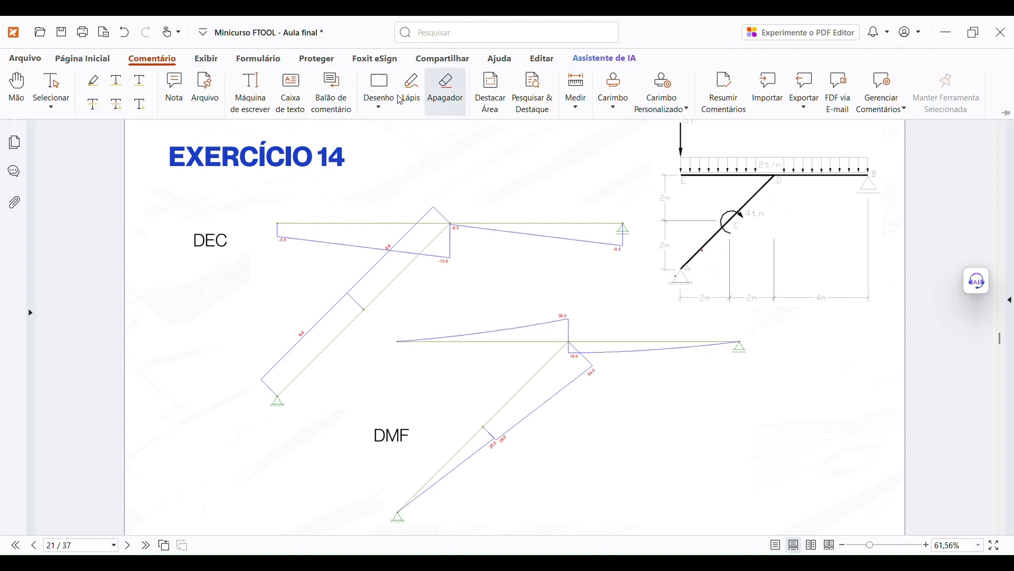
pyautogui.click(442, 91)
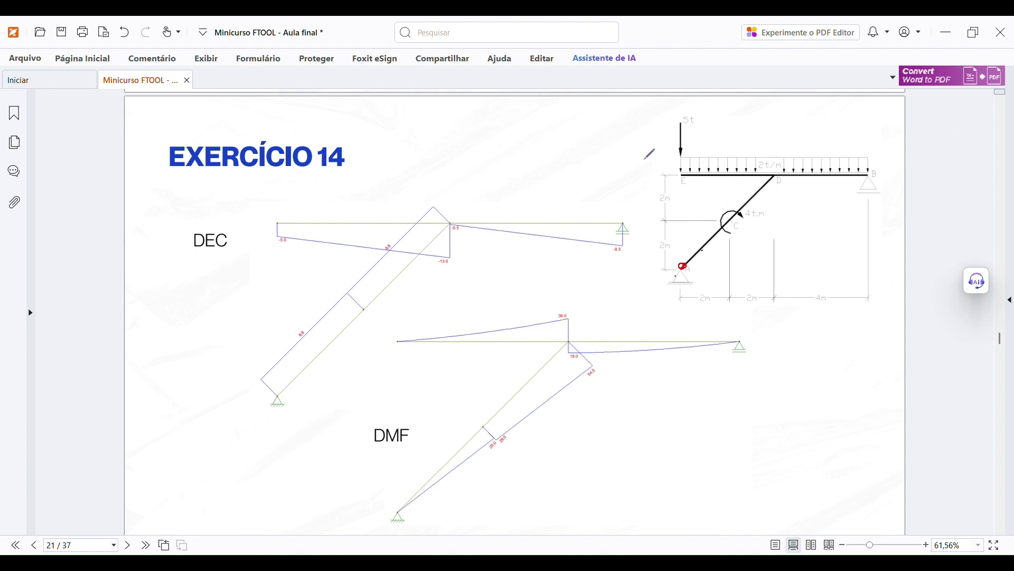
pyautogui.moveTo(624, 183); pyautogui.dragTo(904, 167)
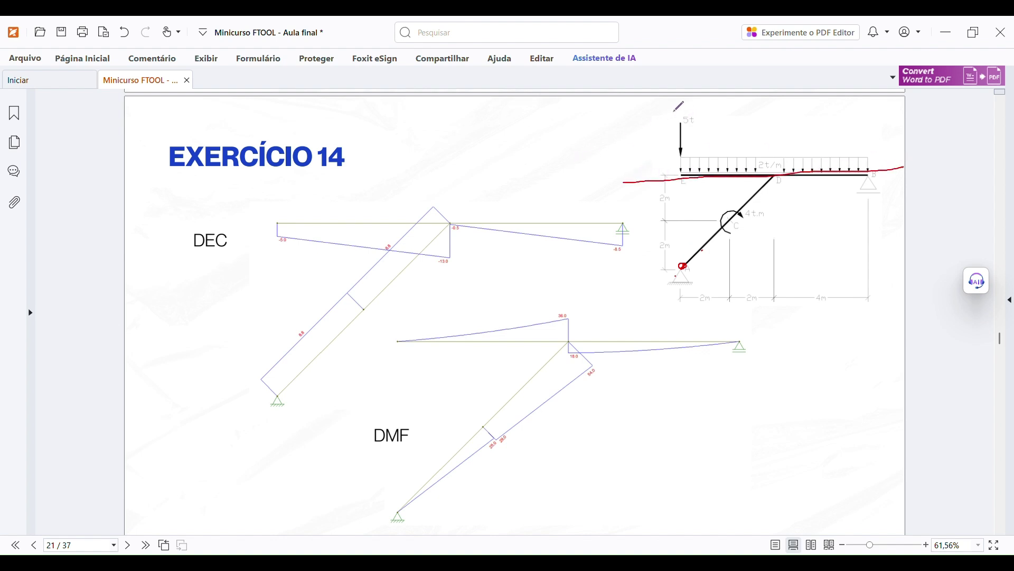
pyautogui.moveTo(677, 105); pyautogui.dragTo(680, 186)
pyautogui.moveTo(686, 252); pyautogui.dragTo(681, 304)
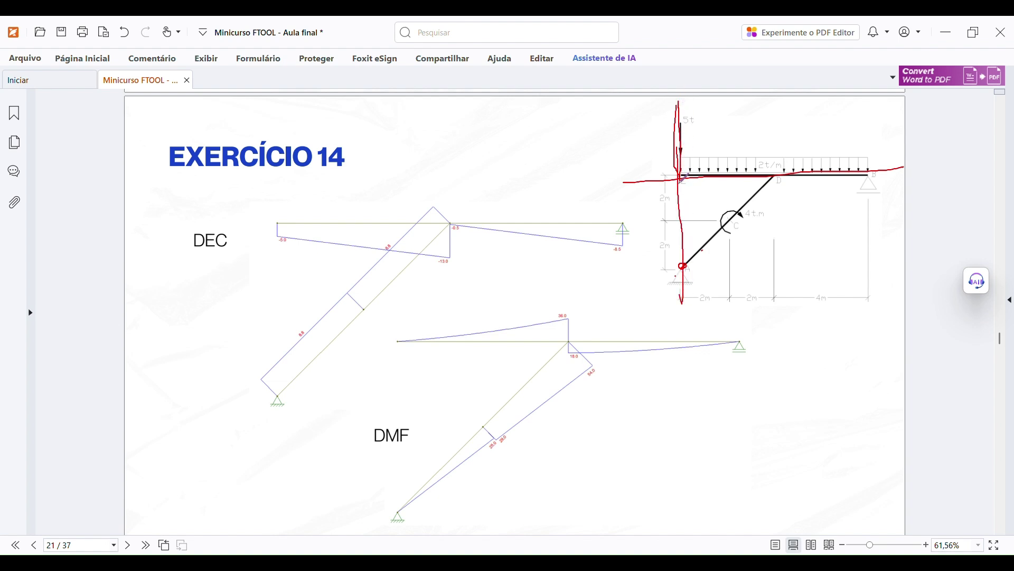
pyautogui.moveTo(680, 177); pyautogui.dragTo(678, 184)
pyautogui.moveTo(631, 268)
pyautogui.mouseDown()
pyautogui.moveTo(628, 285)
pyautogui.moveTo(672, 256)
pyautogui.moveTo(675, 279)
pyautogui.mouseUp()
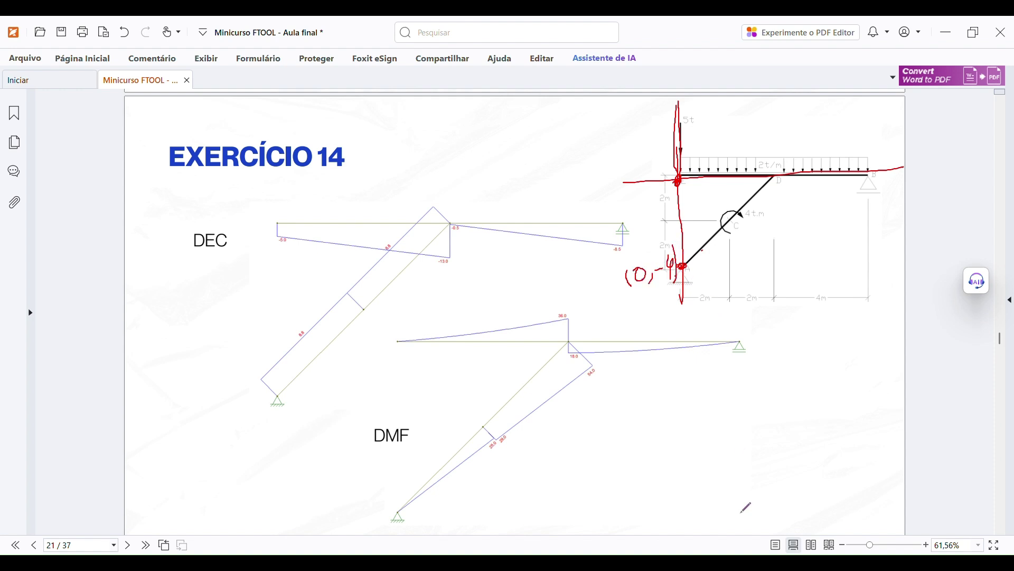
# Step: Return to Ftool and insert a node by coordinates at X 0, Y -4
pyautogui.hotkey('alt', 'Tab')
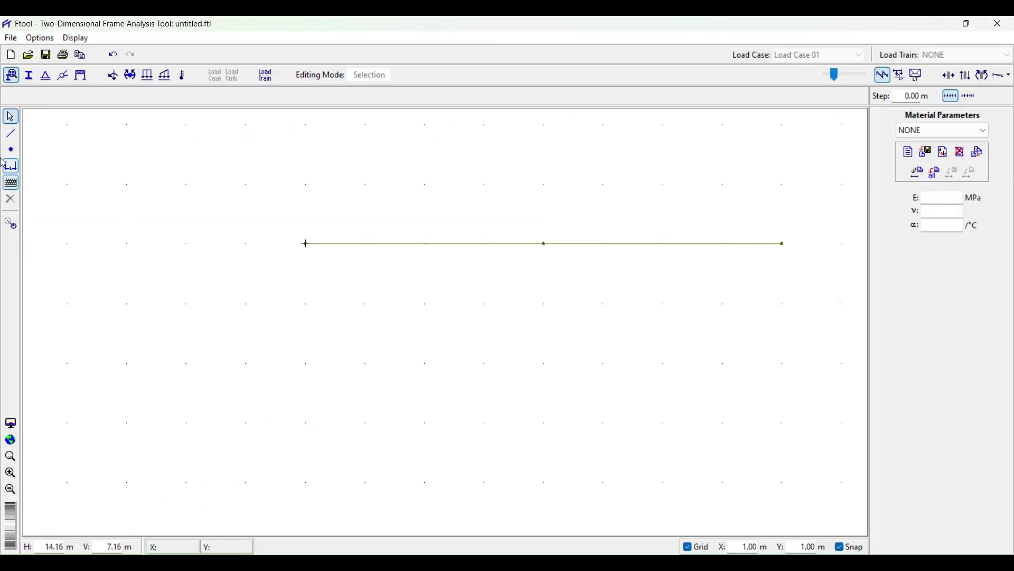
pyautogui.click(11, 184)
pyautogui.click(11, 151)
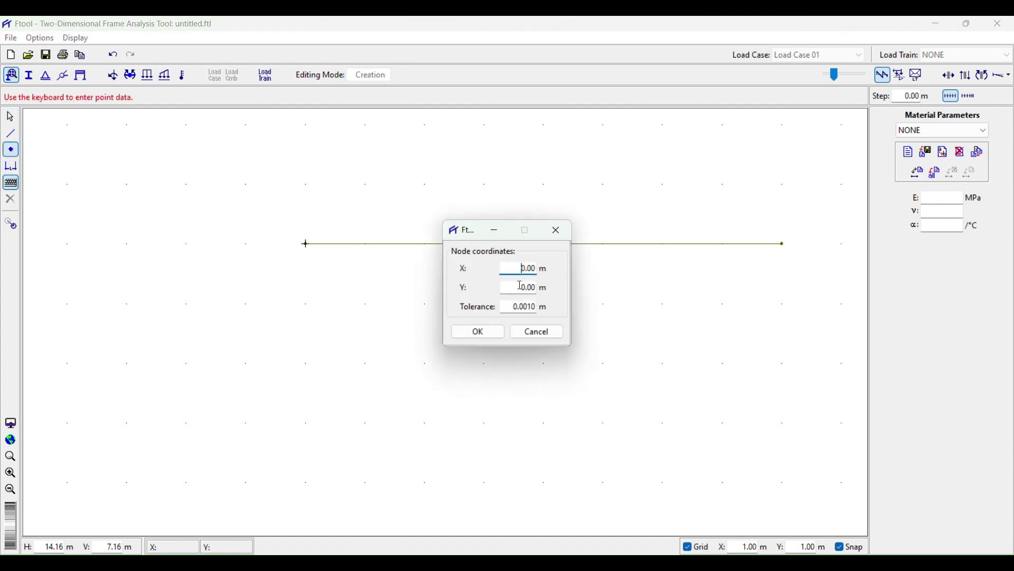
pyautogui.press('Tab')
pyautogui.write('-4')
pyautogui.click(469, 336)
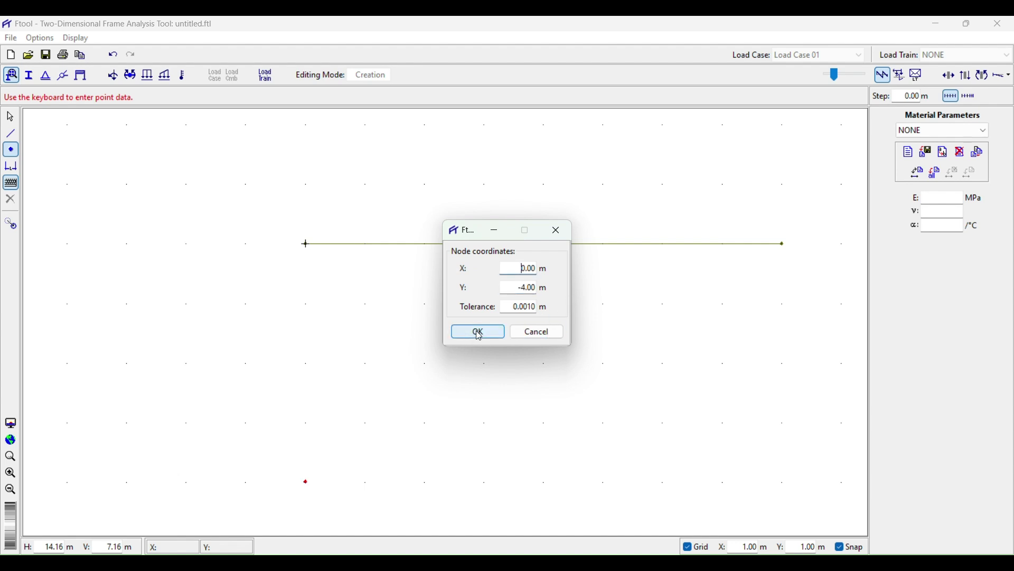
pyautogui.click(549, 337)
pyautogui.click(306, 481)
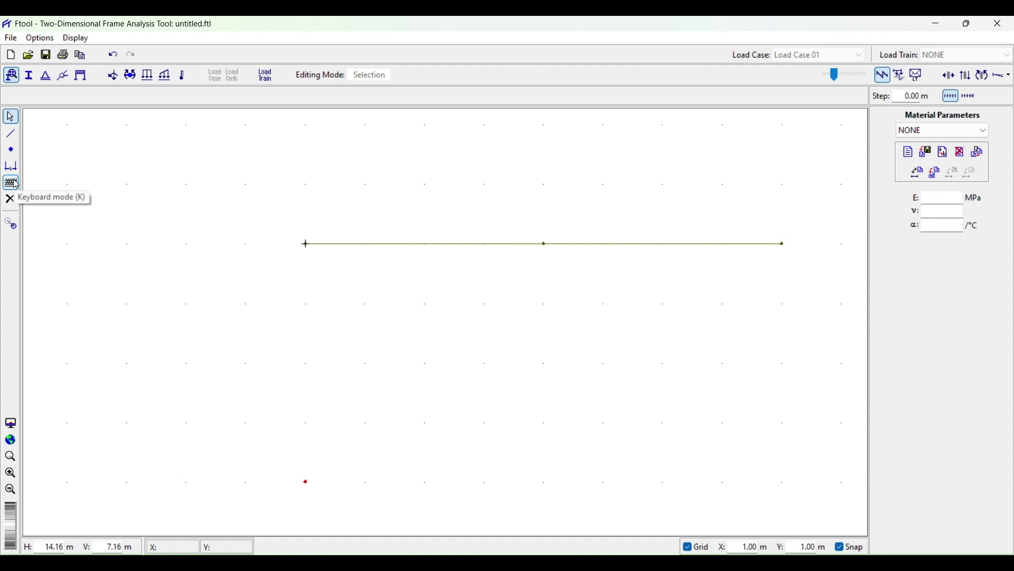
# Step: Insert the inclined member from the node at X 0, Y -4 to the beam's middle node
pyautogui.click(11, 133)
pyautogui.click(306, 482)
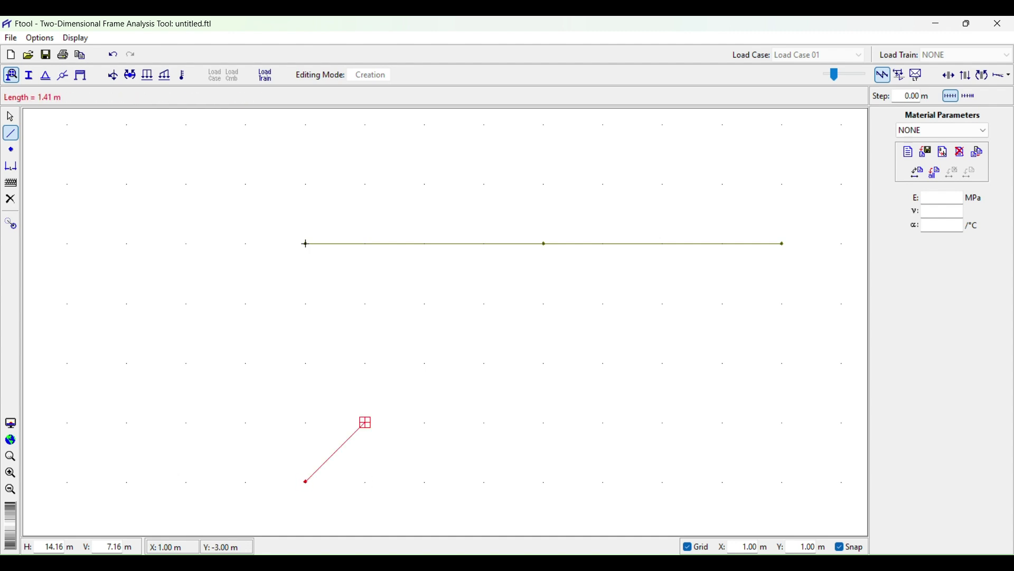
pyautogui.click(545, 244)
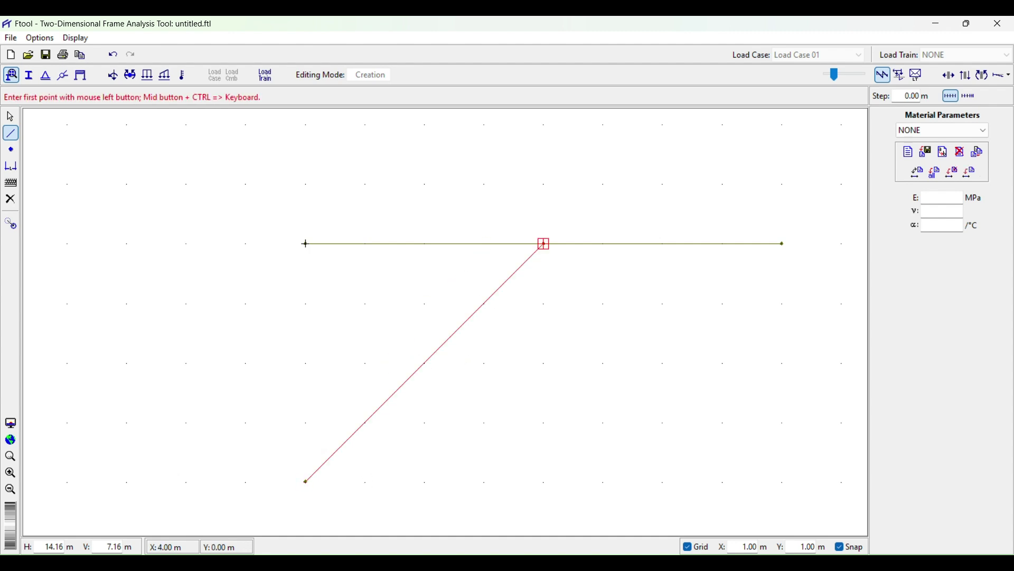
pyautogui.press('Escape')
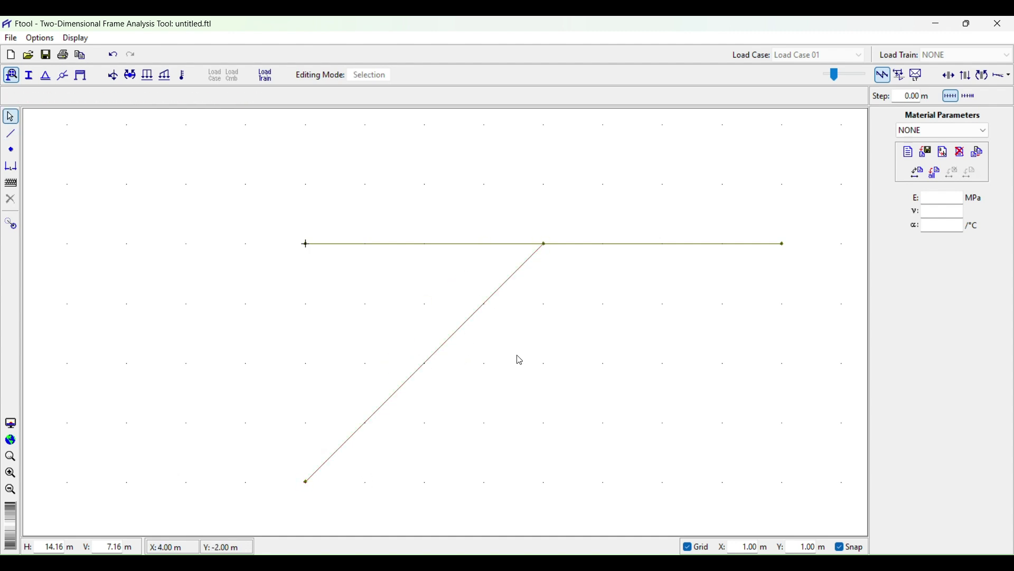
# Step: Mark point C in red on the PDF figure, label it (2,-2), and return to Ftool
pyautogui.hotkey('alt', 'Tab')
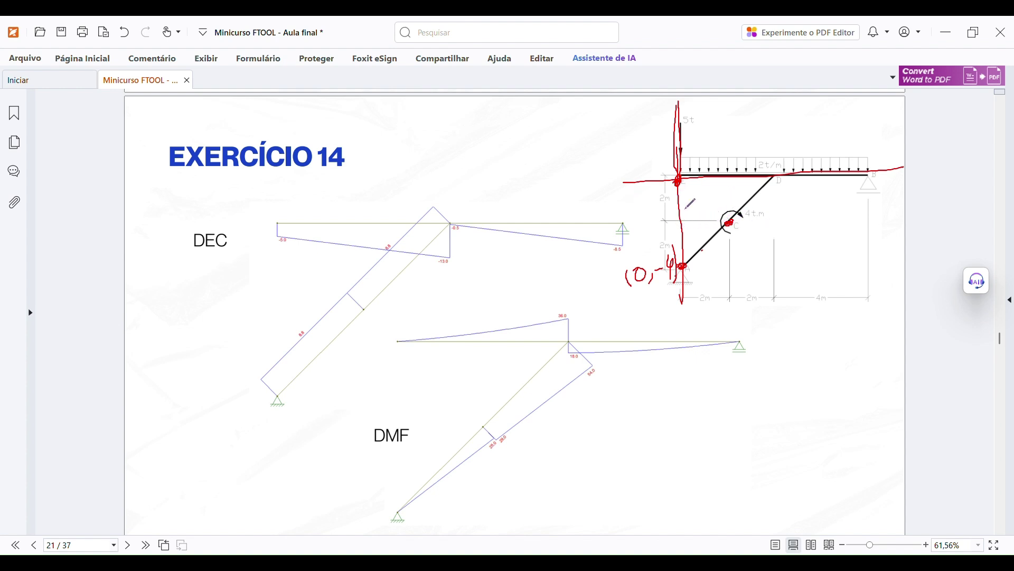
pyautogui.moveTo(758, 223)
pyautogui.mouseDown()
pyautogui.moveTo(754, 240)
pyautogui.moveTo(761, 233)
pyautogui.moveTo(773, 246)
pyautogui.moveTo(805, 222)
pyautogui.moveTo(813, 244)
pyautogui.mouseUp()
pyautogui.click(639, 553)
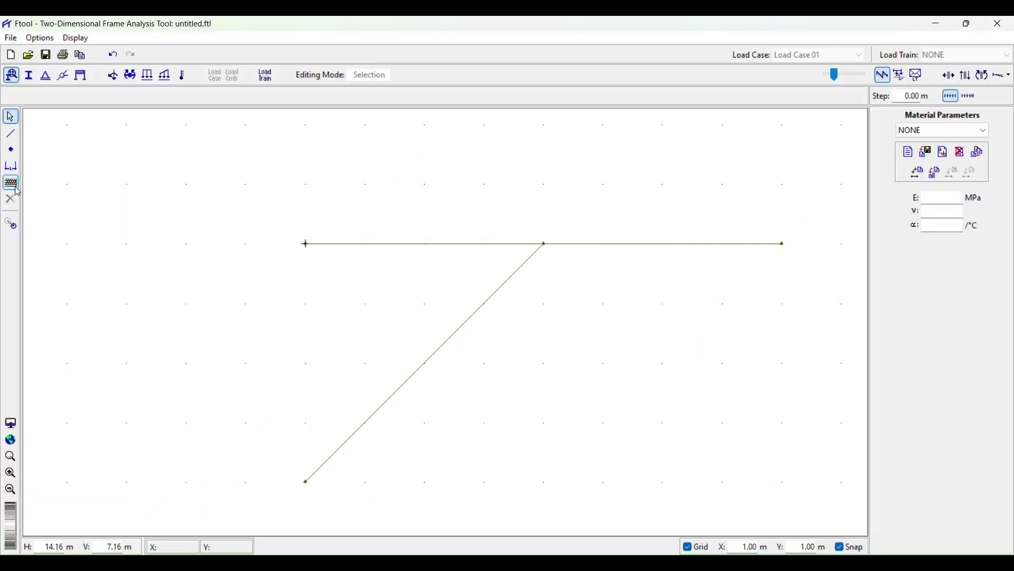
# Step: Insert node C on the inclined member by coordinates at X 2, Y -2
pyautogui.click(10, 150)
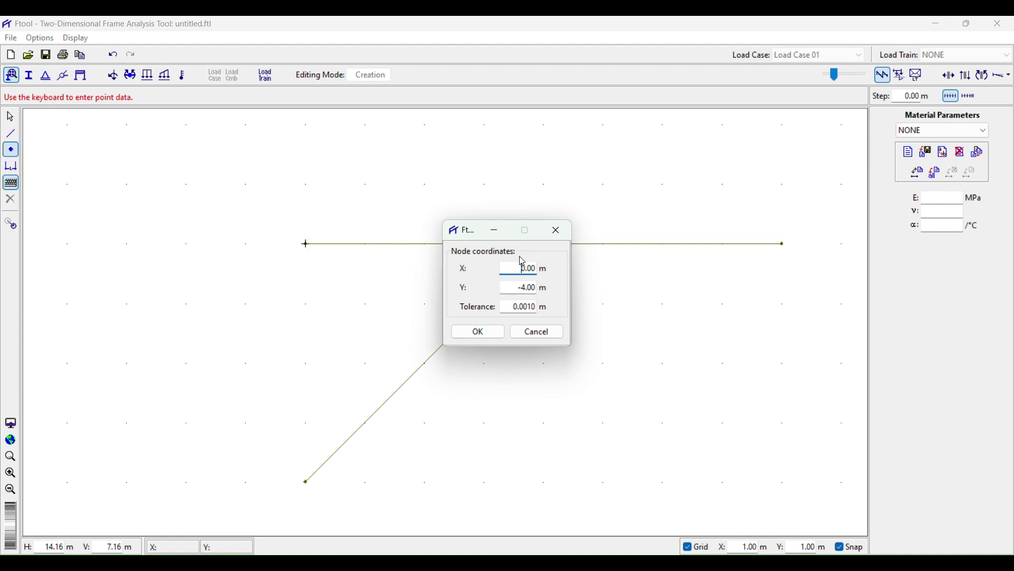
pyautogui.press('Tab')
pyautogui.write('-2')
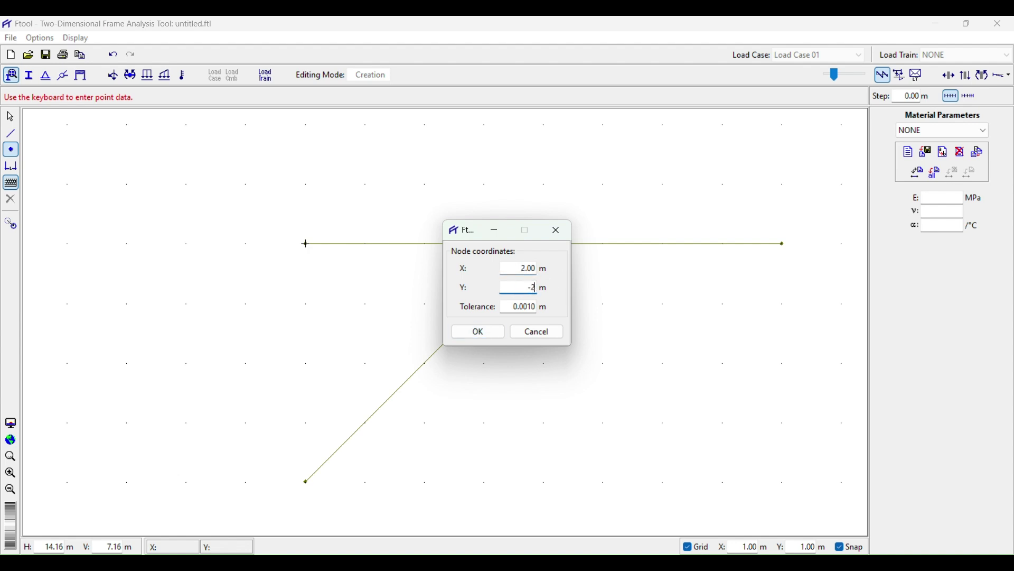
pyautogui.click(478, 332)
pyautogui.click(538, 332)
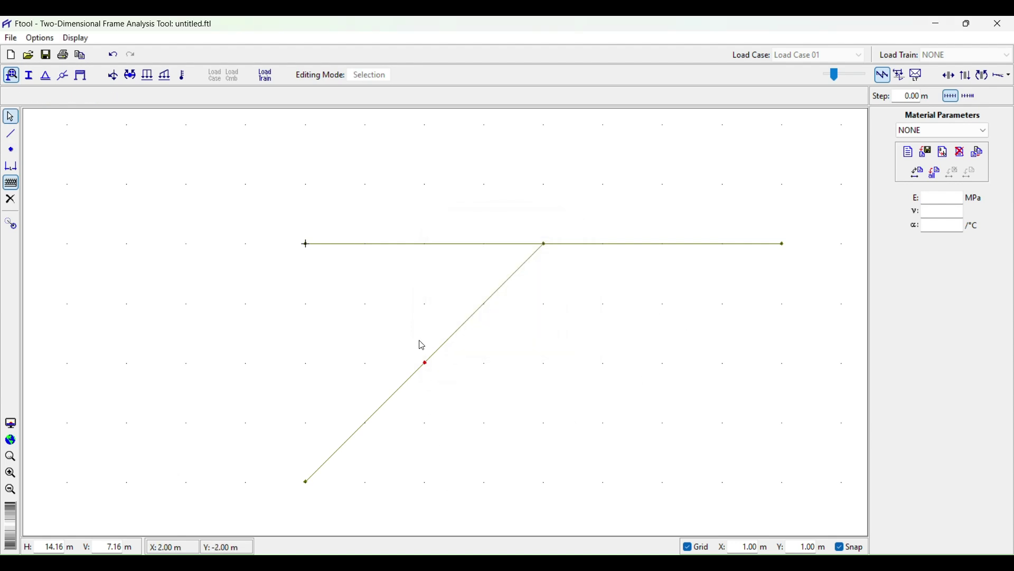
pyautogui.click(606, 414)
# Step: Erase the red axes, point marks and coordinate labels from the PDF figure, and return to Ftool
pyautogui.hotkey('alt', 'Tab')
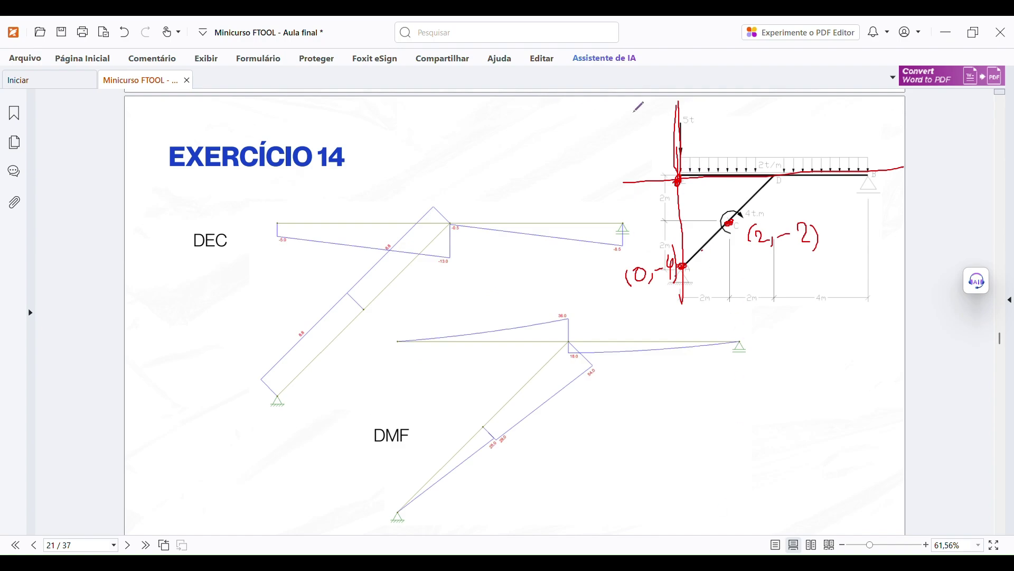
pyautogui.click(153, 58)
pyautogui.click(445, 89)
pyautogui.moveTo(699, 260)
pyautogui.mouseDown()
pyautogui.moveTo(685, 175)
pyautogui.moveTo(701, 85)
pyautogui.moveTo(644, 193)
pyautogui.moveTo(749, 188)
pyautogui.moveTo(814, 230)
pyautogui.moveTo(781, 173)
pyautogui.moveTo(888, 155)
pyautogui.moveTo(681, 141)
pyautogui.moveTo(693, 116)
pyautogui.moveTo(721, 152)
pyautogui.moveTo(903, 163)
pyautogui.mouseUp()
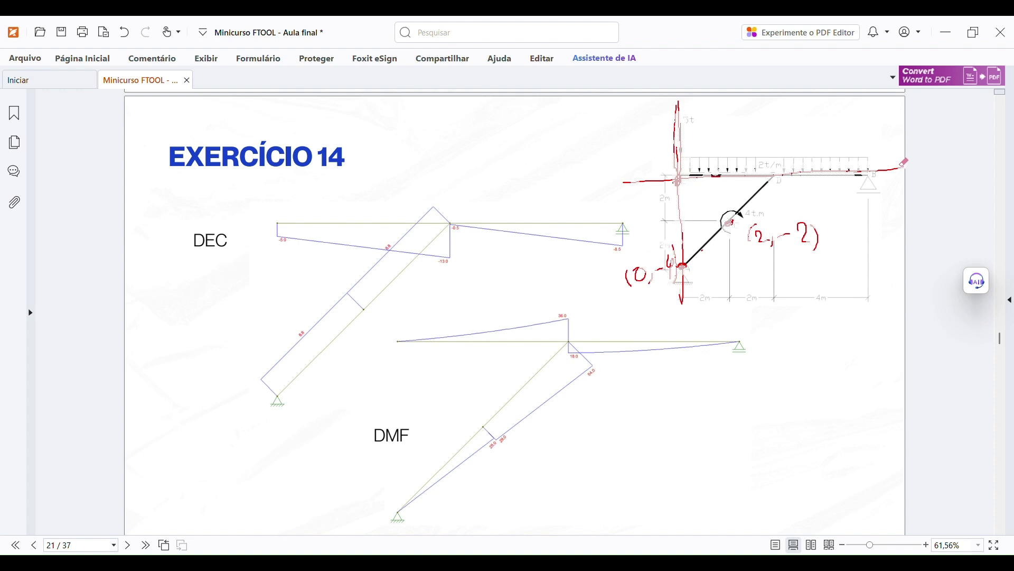
pyautogui.moveTo(800, 228)
pyautogui.mouseDown()
pyautogui.moveTo(788, 502)
pyautogui.moveTo(674, 270)
pyautogui.moveTo(682, 249)
pyautogui.moveTo(688, 318)
pyautogui.moveTo(623, 289)
pyautogui.moveTo(625, 276)
pyautogui.moveTo(791, 237)
pyautogui.moveTo(771, 225)
pyautogui.moveTo(820, 241)
pyautogui.moveTo(710, 207)
pyautogui.moveTo(666, 168)
pyautogui.moveTo(818, 128)
pyautogui.mouseUp()
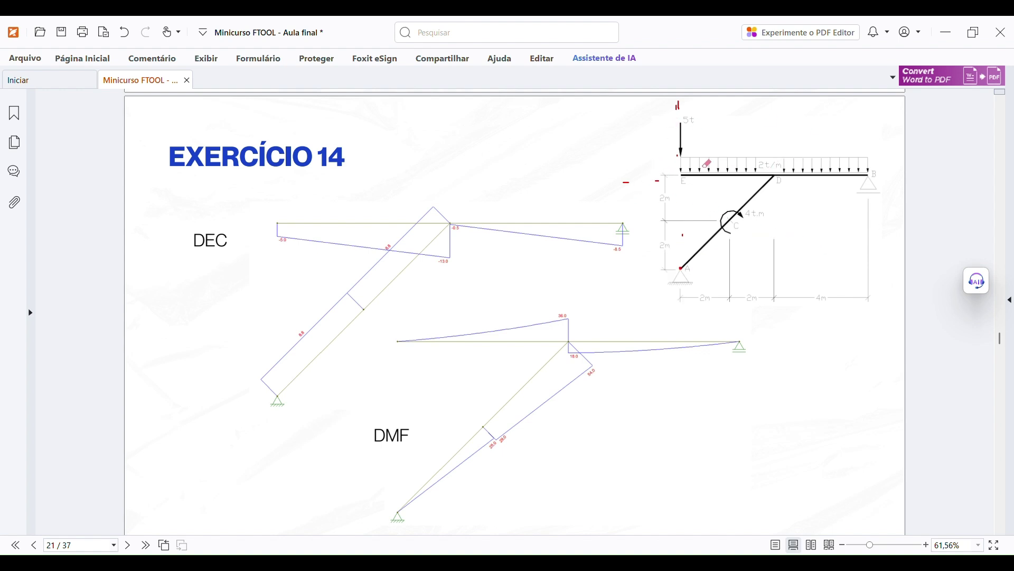
pyautogui.hotkey('alt', 'Tab')
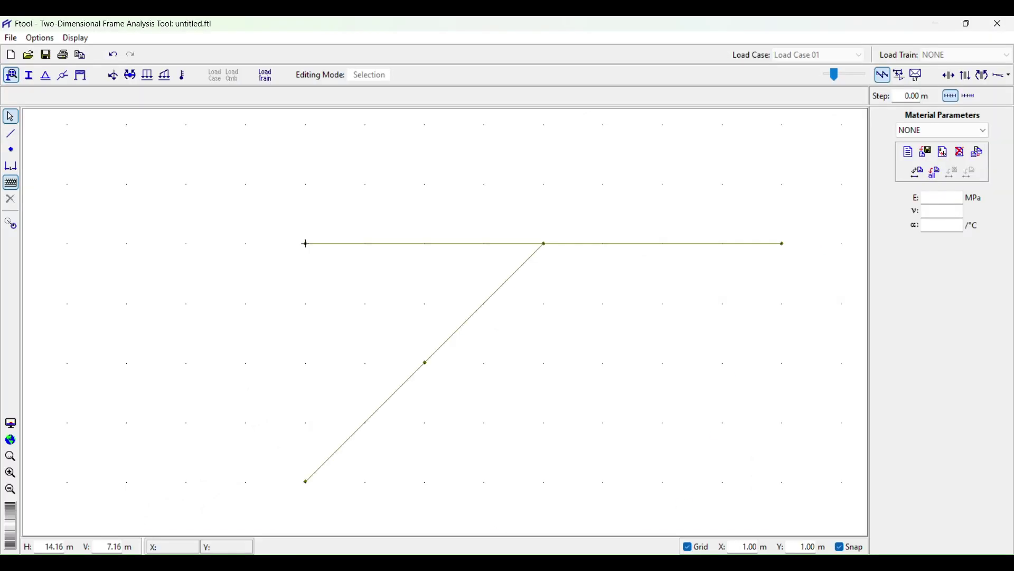
# Step: Create a new uniform loading labelled DISTRI
pyautogui.click(147, 78)
pyautogui.click(909, 153)
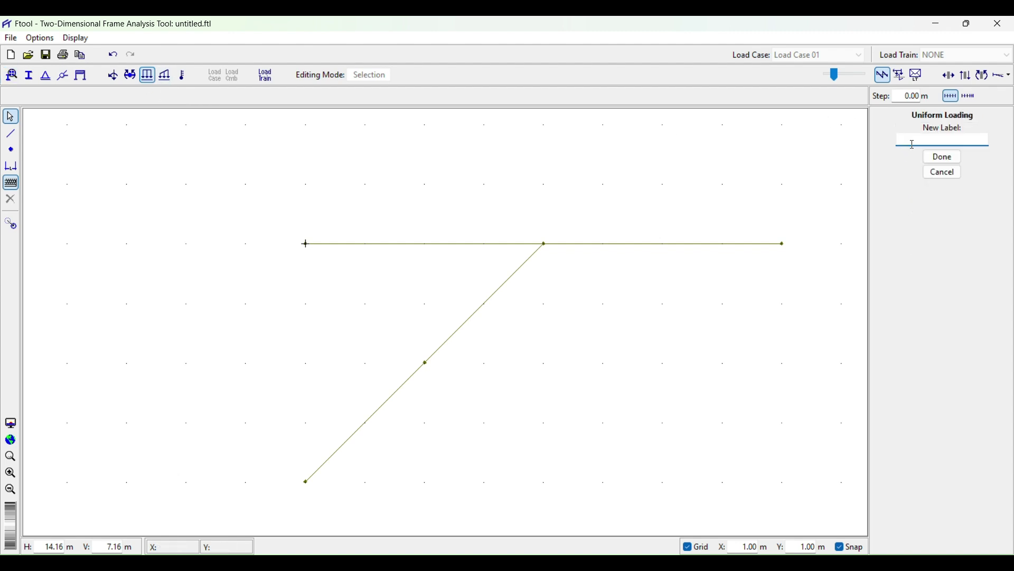
pyautogui.write('DISTRIBUIDO')
pyautogui.click(941, 157)
pyautogui.click(909, 151)
pyautogui.write('DISTRI')
pyautogui.click(943, 157)
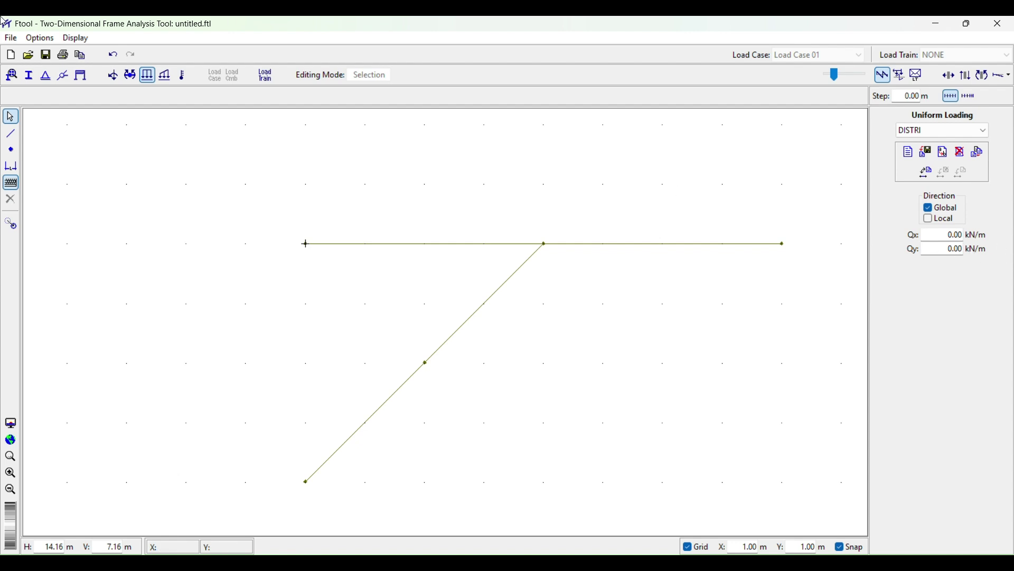
# Step: Set the force unit to ton (weight) [tf], the moment unit to tfm and the distributed load unit to tf/m
pyautogui.click(39, 38)
pyautogui.click(84, 165)
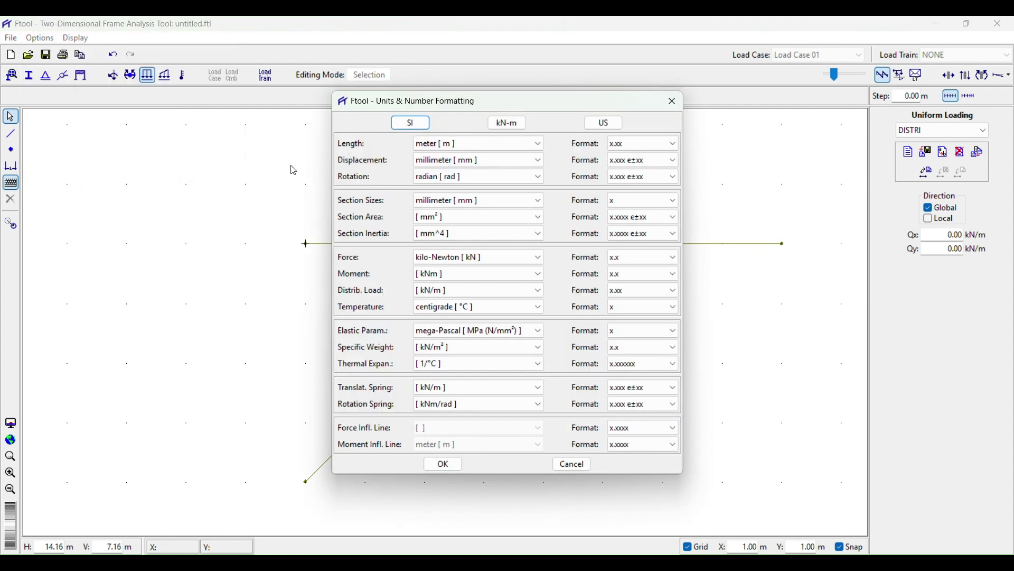
pyautogui.click(468, 257)
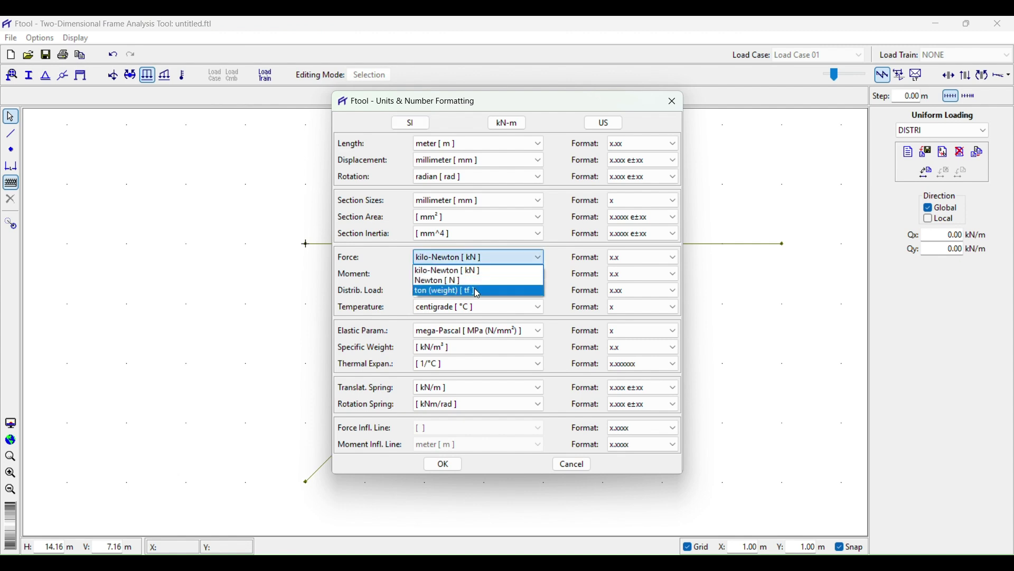
pyautogui.click(478, 291)
pyautogui.click(485, 274)
pyautogui.click(461, 291)
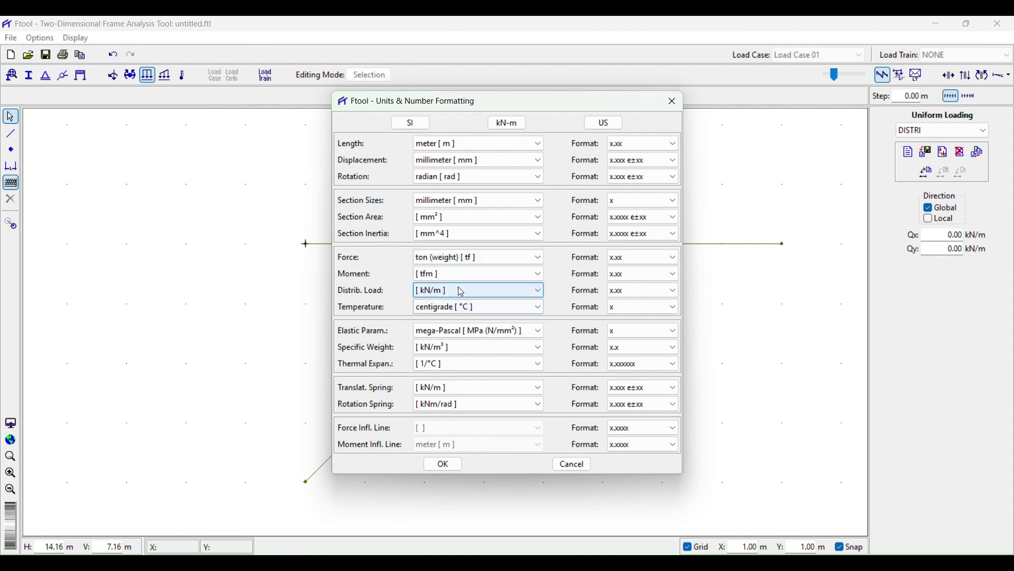
pyautogui.click(461, 290)
pyautogui.click(452, 337)
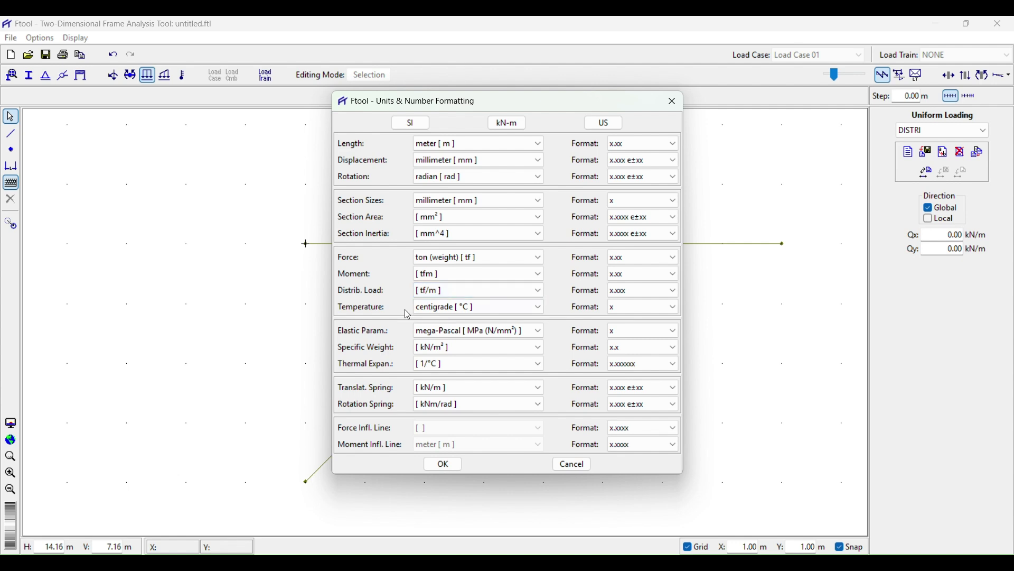
pyautogui.click(444, 464)
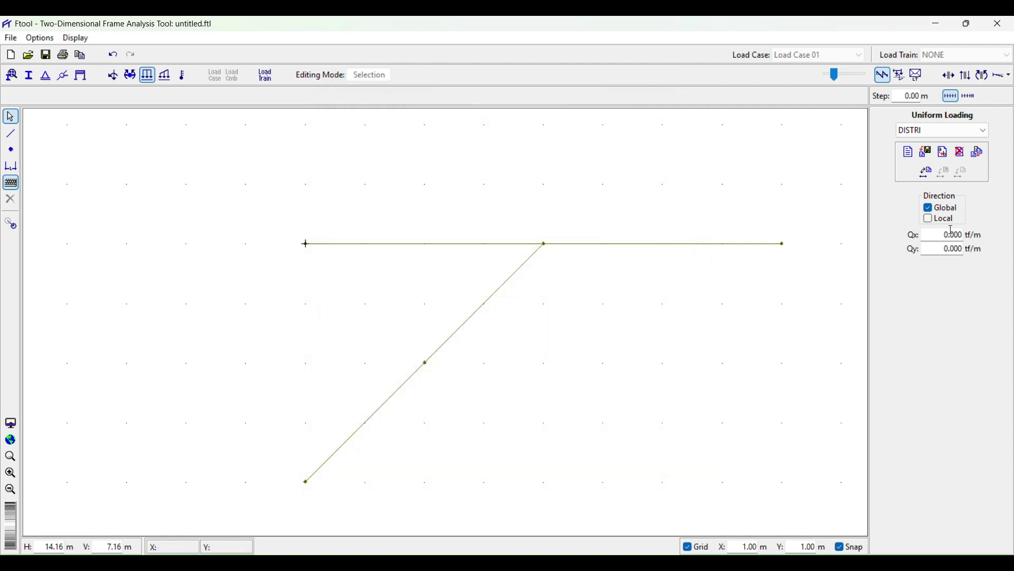
# Step: Set Qy of the DISTRI uniform loading to -2 tf/m and apply it to both horizontal members
pyautogui.doubleClick(939, 246)
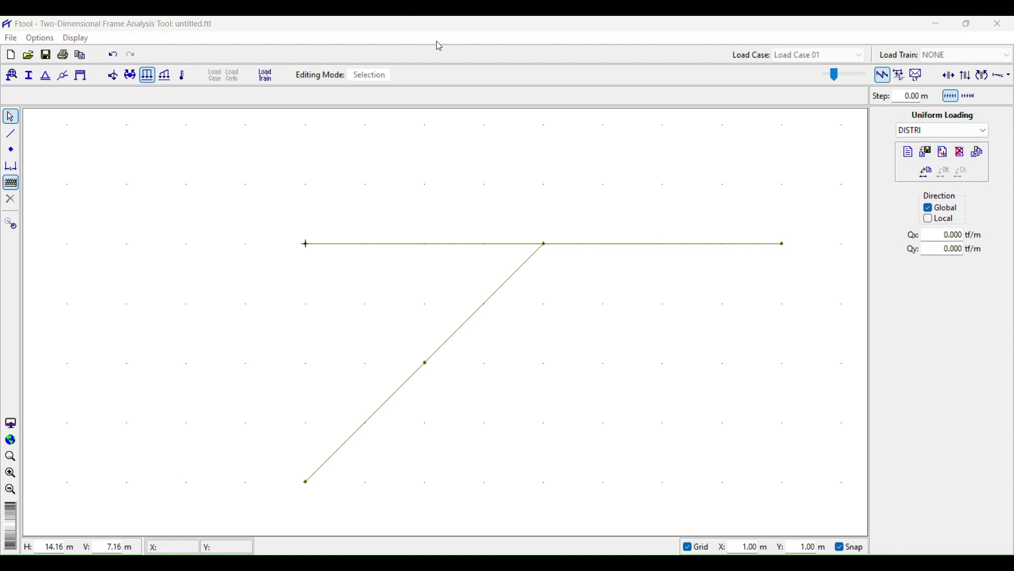
pyautogui.doubleClick(951, 249)
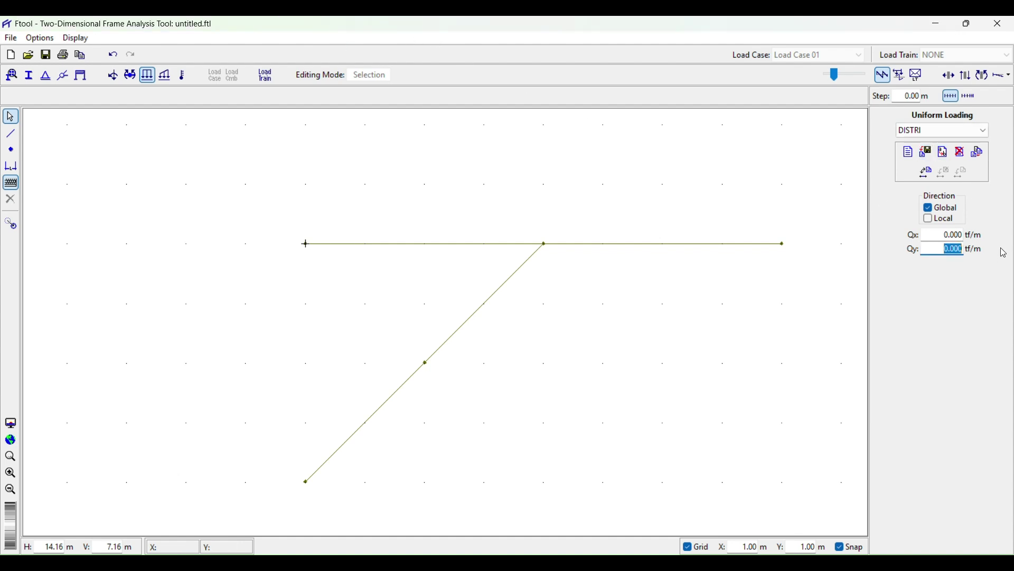
pyautogui.write('-2')
pyautogui.click(614, 236)
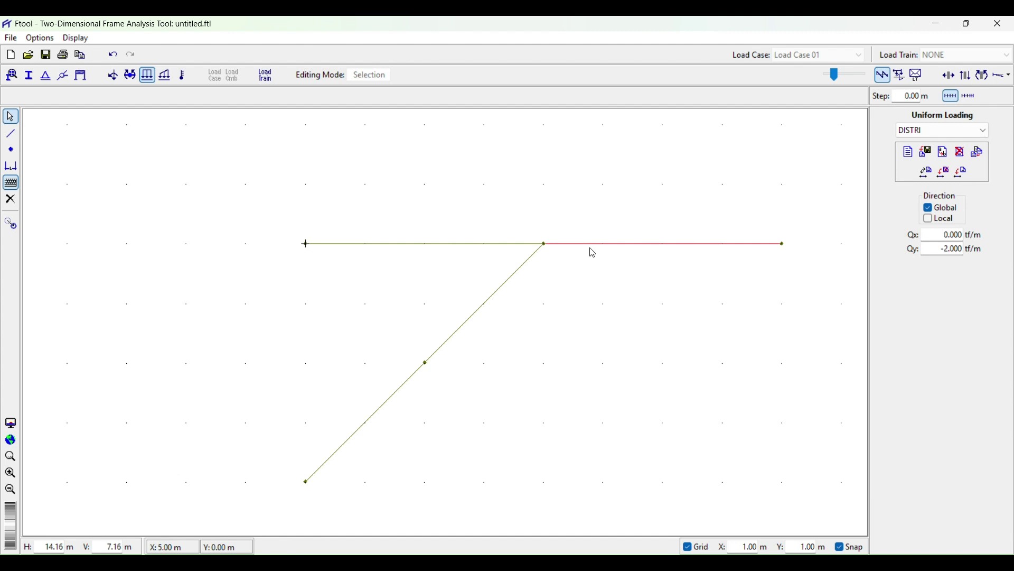
pyautogui.keyDown('shift'); pyautogui.click(443, 246); pyautogui.keyUp('shift')
pyautogui.click(965, 173)
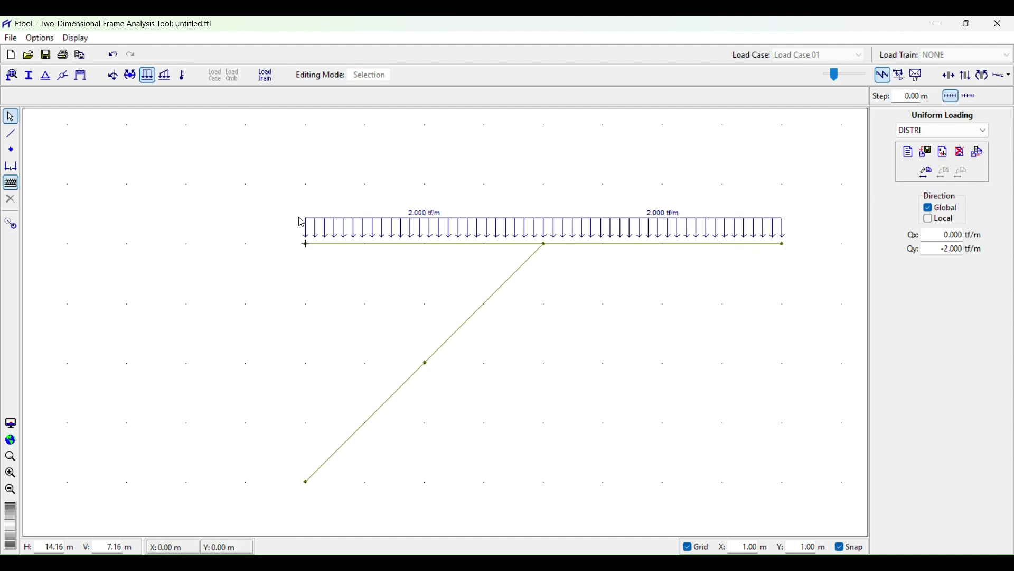
# Step: Create a nodal loading labelled E with Fy -5 tf and apply it to the free end node E of the beam
pyautogui.click(306, 245)
pyautogui.click(116, 80)
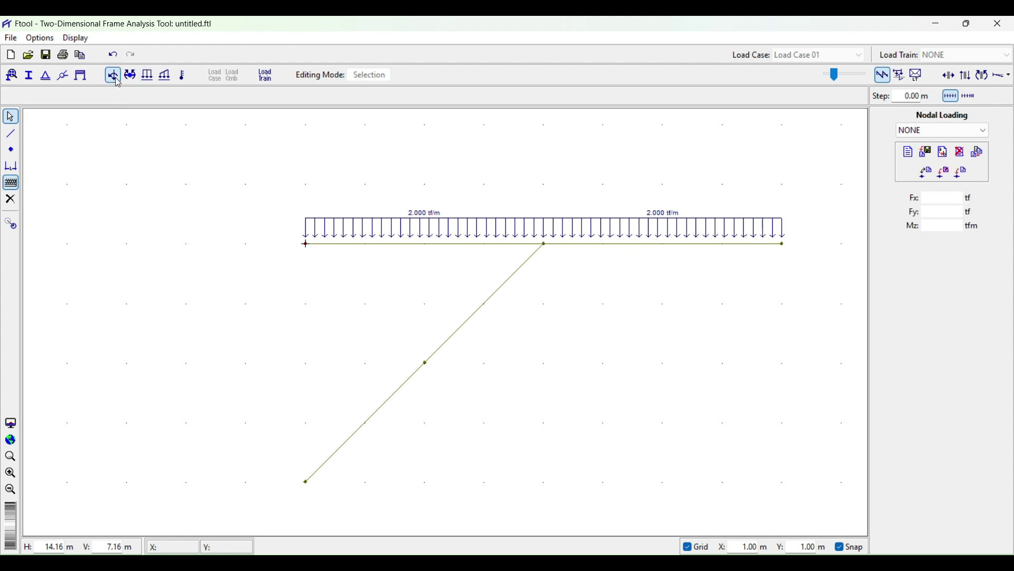
pyautogui.click(908, 152)
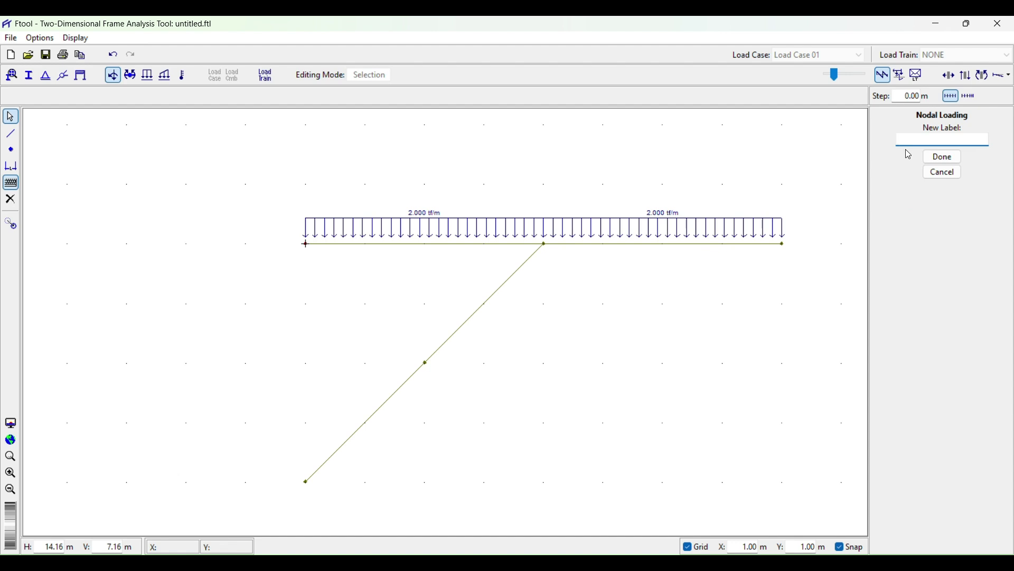
pyautogui.click(943, 157)
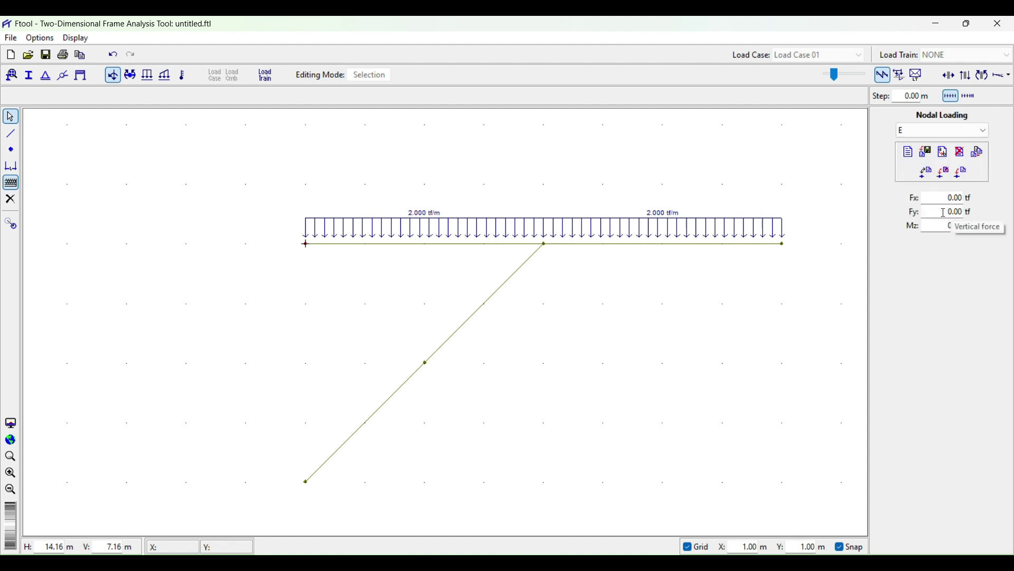
pyautogui.doubleClick(954, 212)
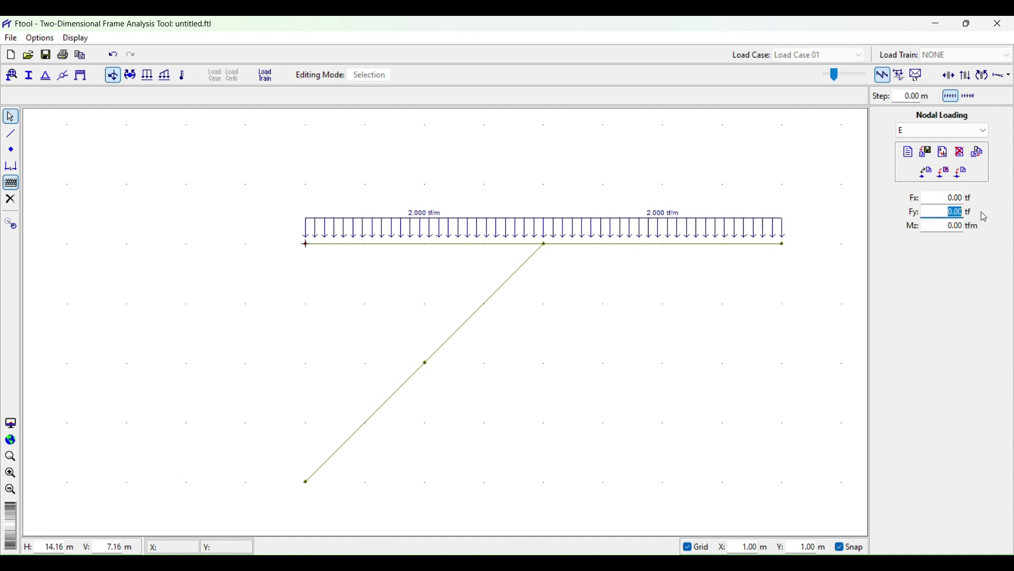
pyautogui.write('-5')
pyautogui.click(965, 176)
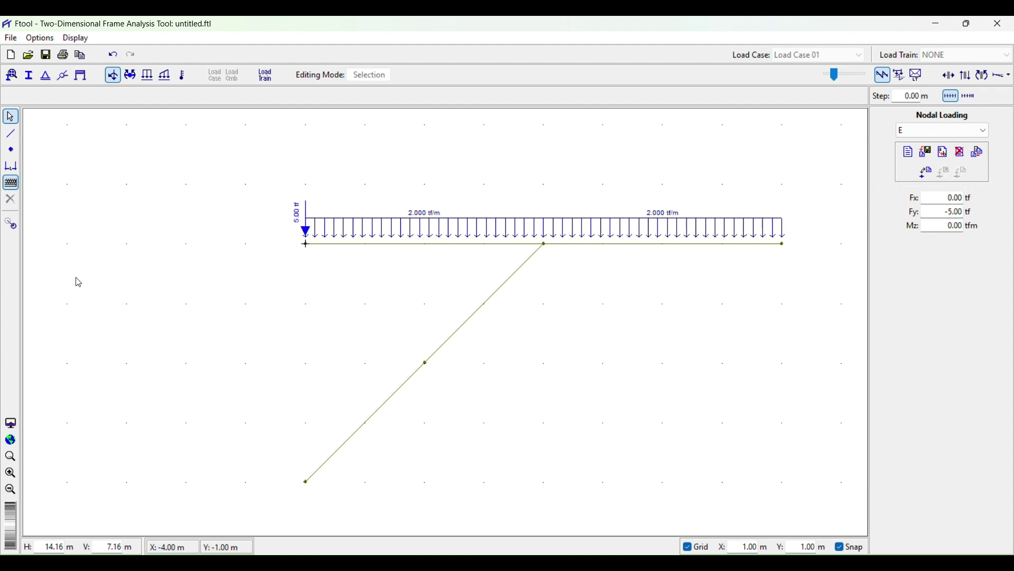
# Step: Check the moment at C in the PDF figure, create nodal loading C with Mz -4 tfm, and apply it to node C
pyautogui.click(428, 364)
pyautogui.click(697, 523)
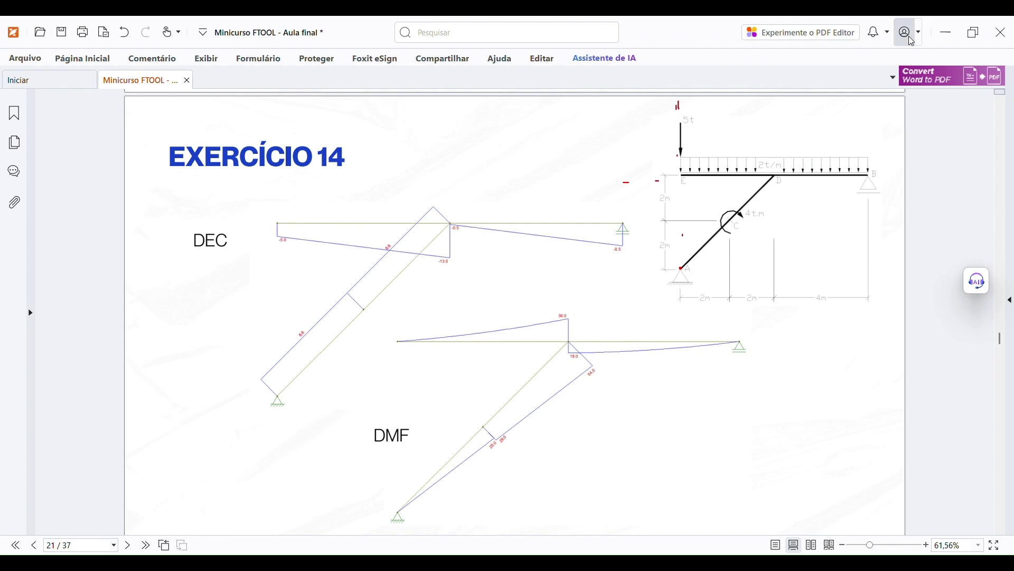
pyautogui.click(946, 33)
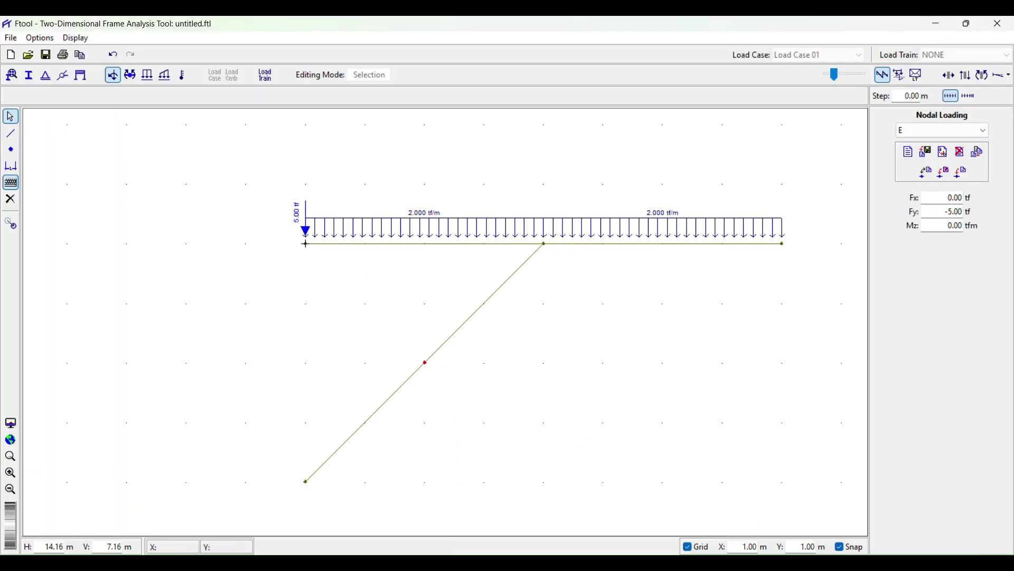
pyautogui.hotkey('alt', 'Tab')
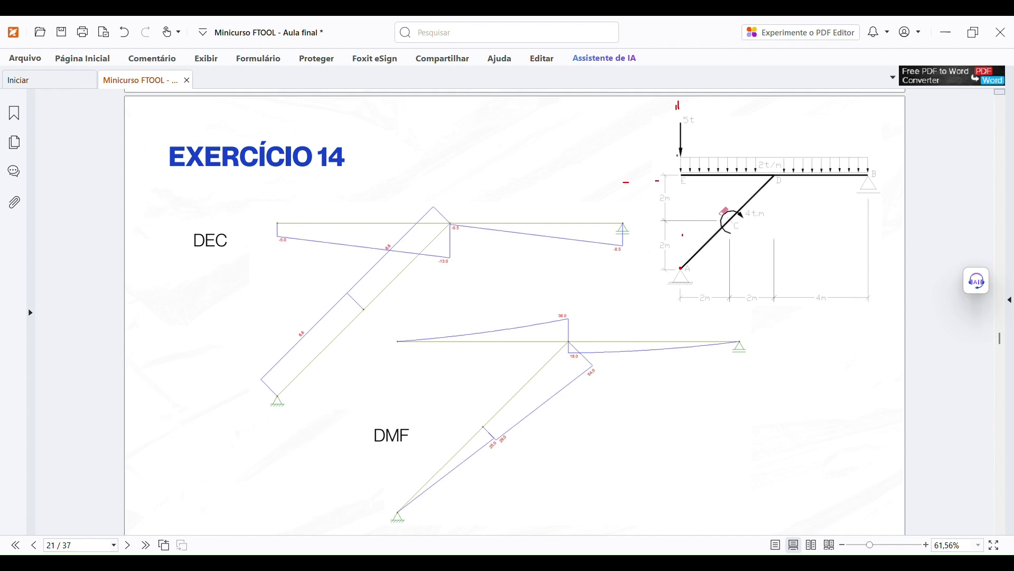
pyautogui.click(946, 33)
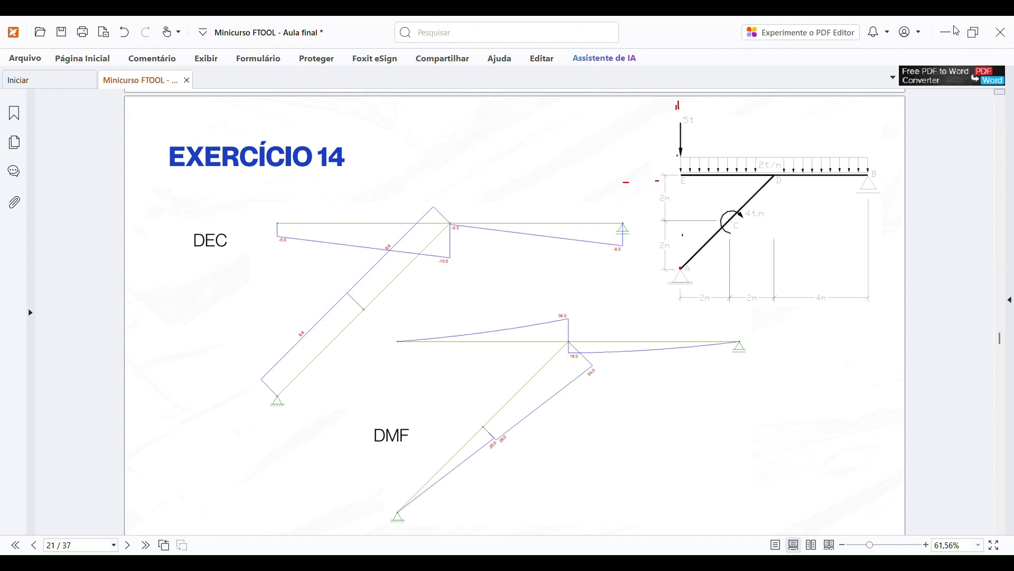
pyautogui.click(909, 152)
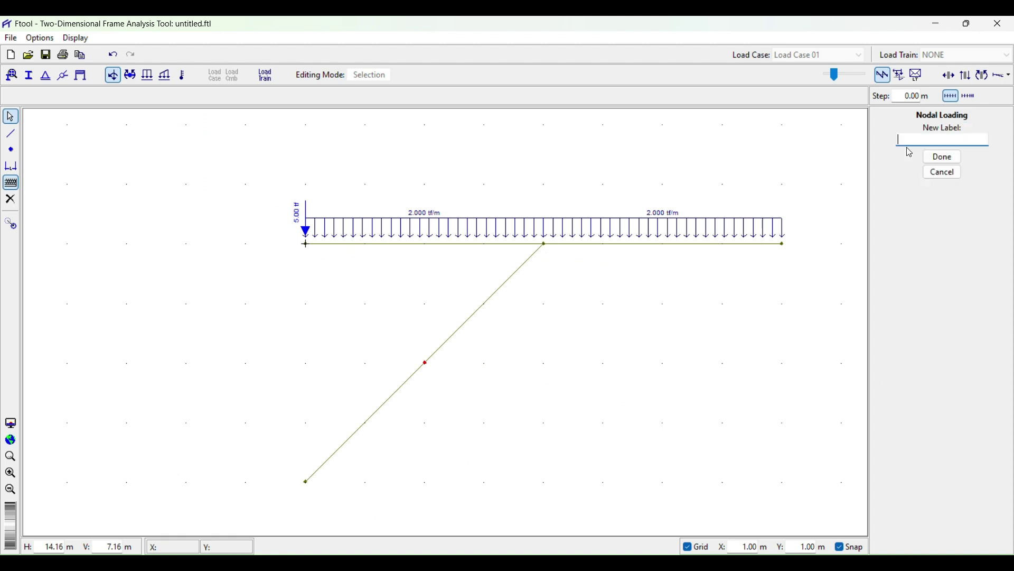
pyautogui.write('C')
pyautogui.click(951, 151)
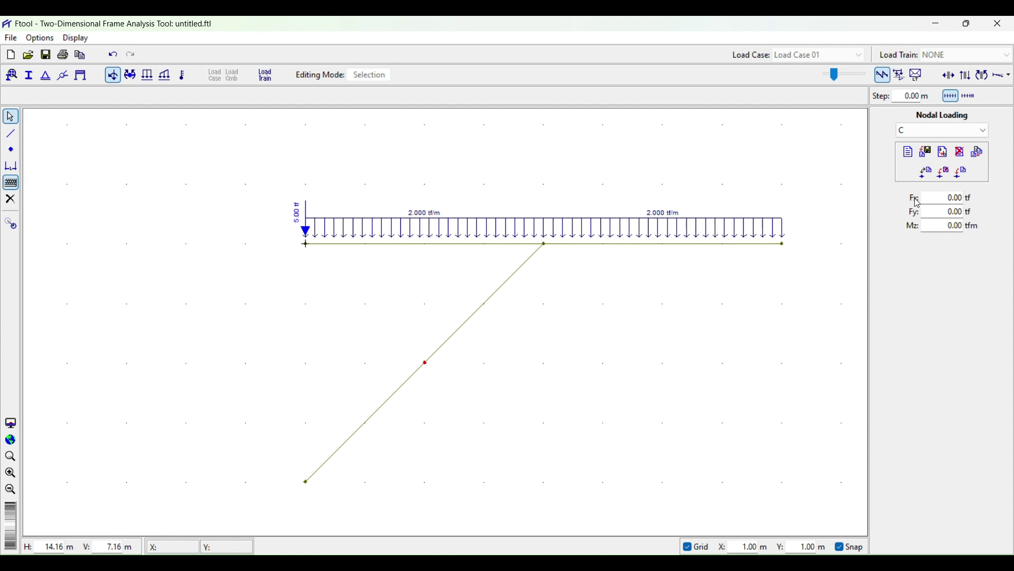
pyautogui.click(942, 228)
pyautogui.write('-4')
pyautogui.click(966, 174)
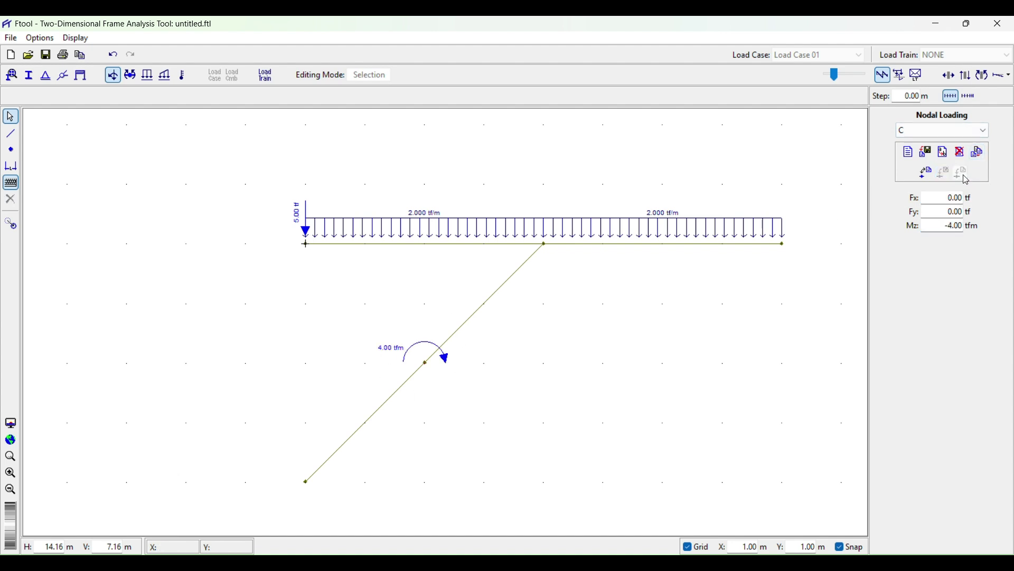
# Step: Check the support at A in the PDF figure and fix X and Y displacements at the inclined member's lower node
pyautogui.click(307, 483)
pyautogui.click(48, 77)
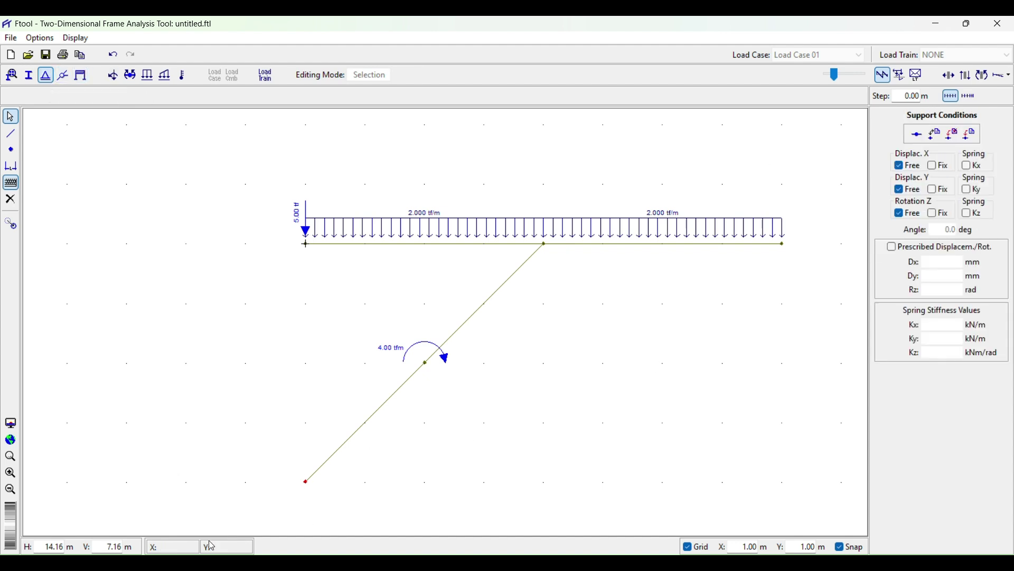
pyautogui.hotkey('alt', 'Tab')
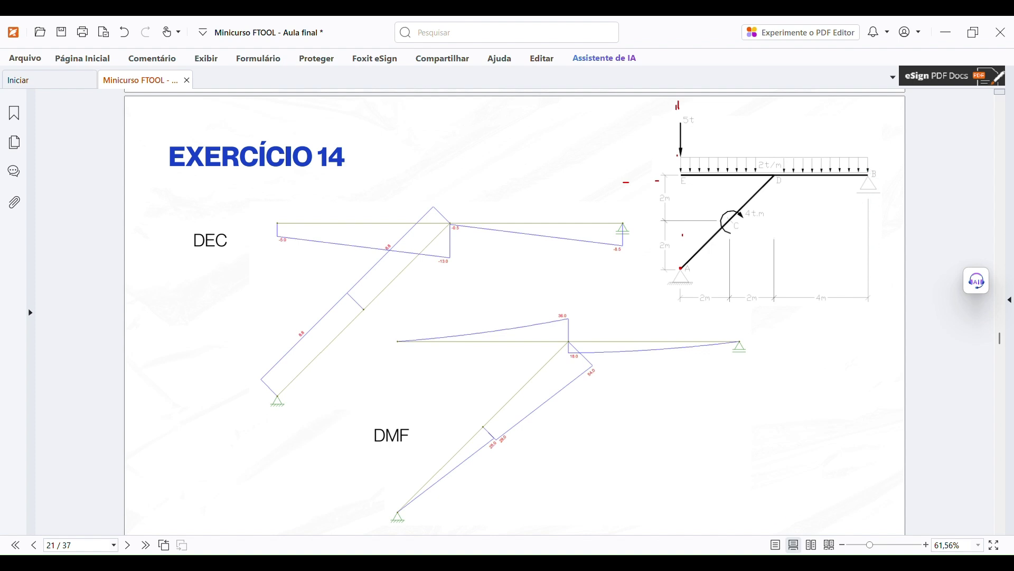
pyautogui.hotkey('alt', 'Tab')
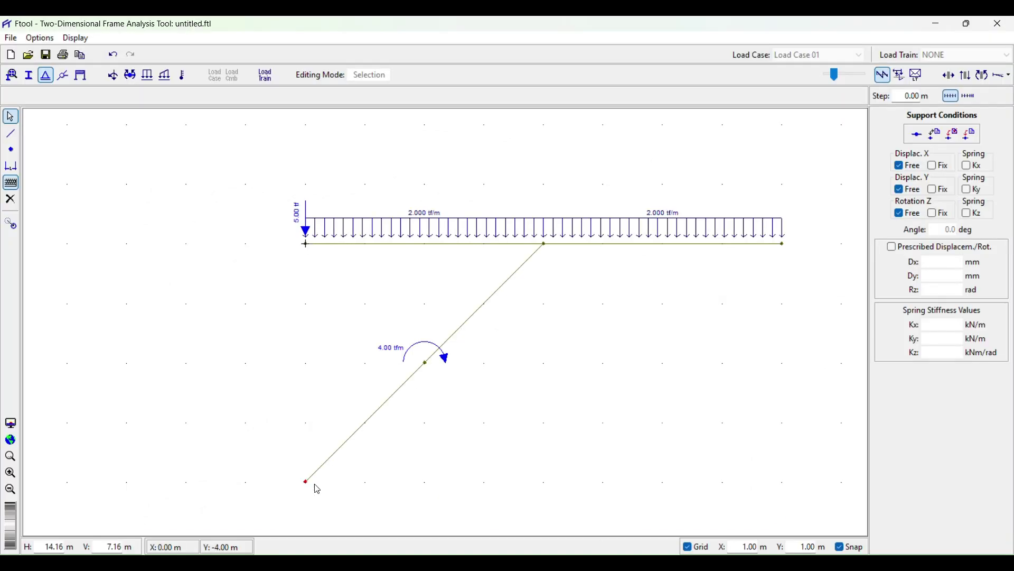
pyautogui.click(933, 166)
pyautogui.click(933, 190)
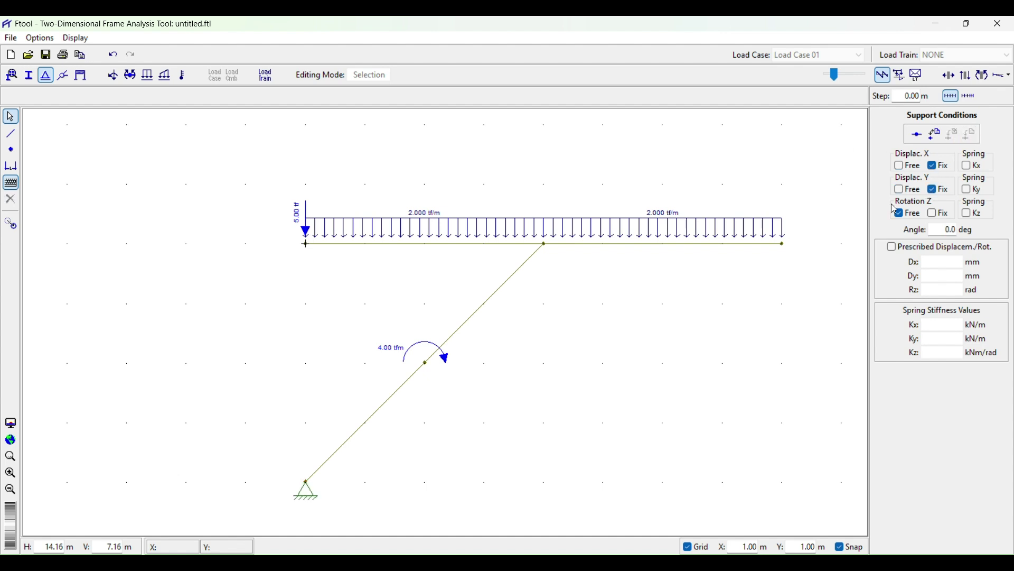
# Step: Apply a roller support to node B at the beam's end, with X displacement free and Y displacement fixed
pyautogui.click(784, 244)
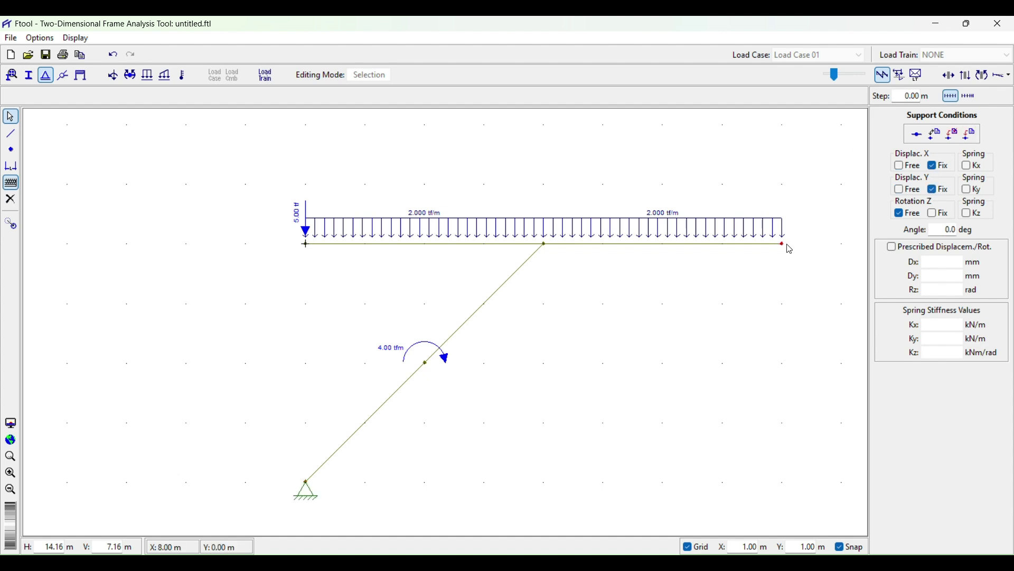
pyautogui.click(899, 166)
pyautogui.click(725, 455)
pyautogui.scroll(-3, 530, 339)
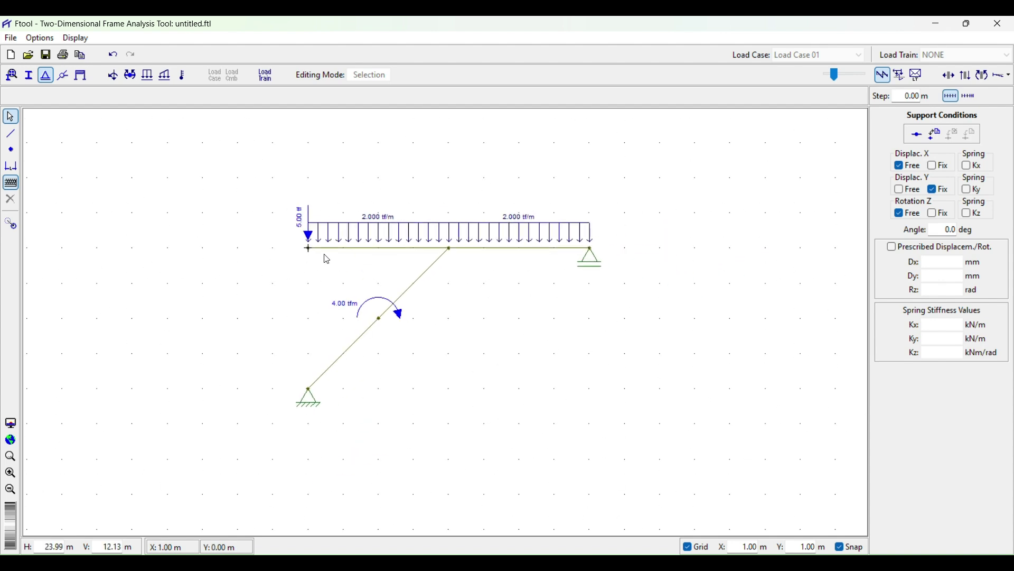
pyautogui.click(11, 167)
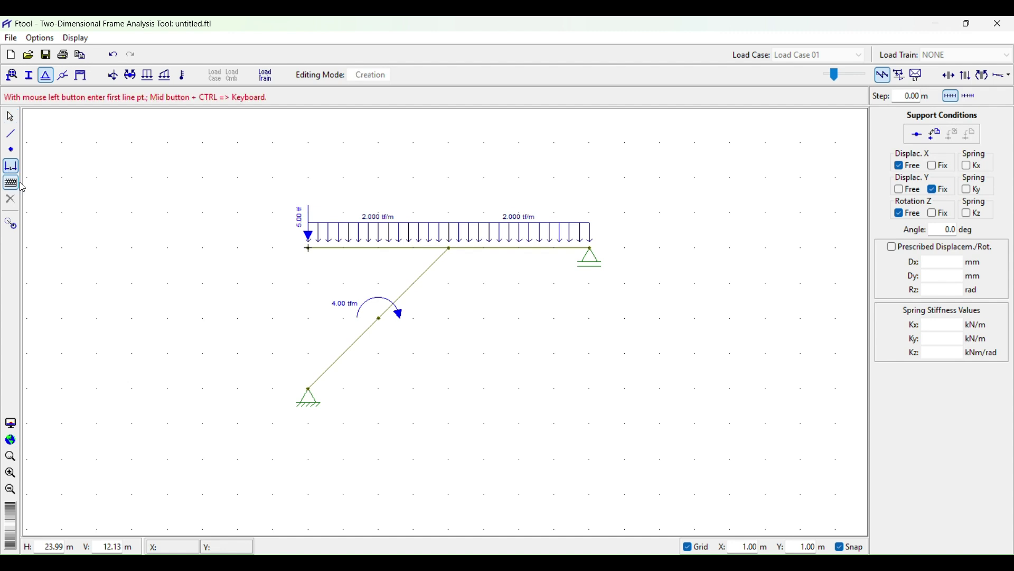
pyautogui.click(449, 248)
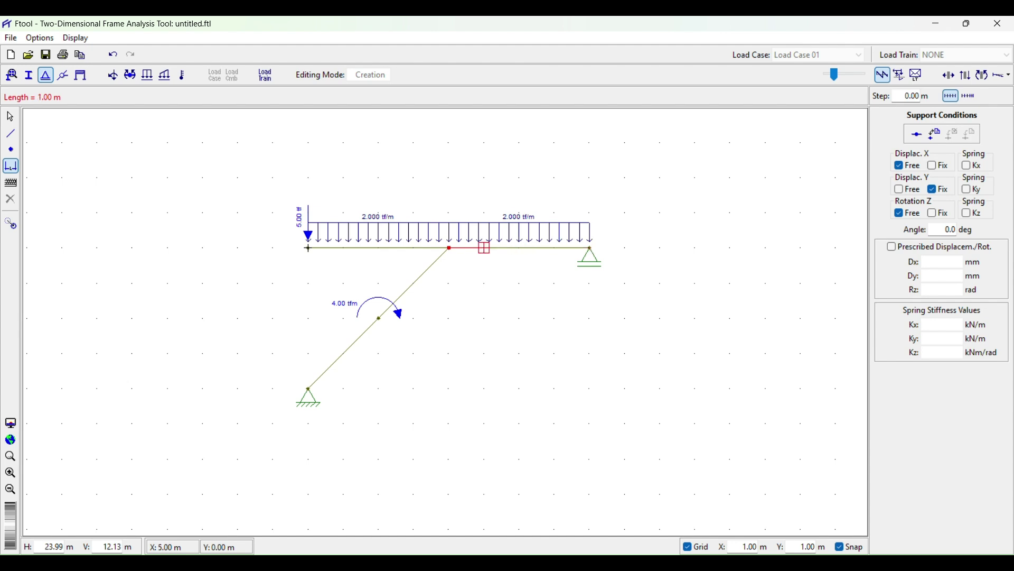
pyautogui.press('Escape')
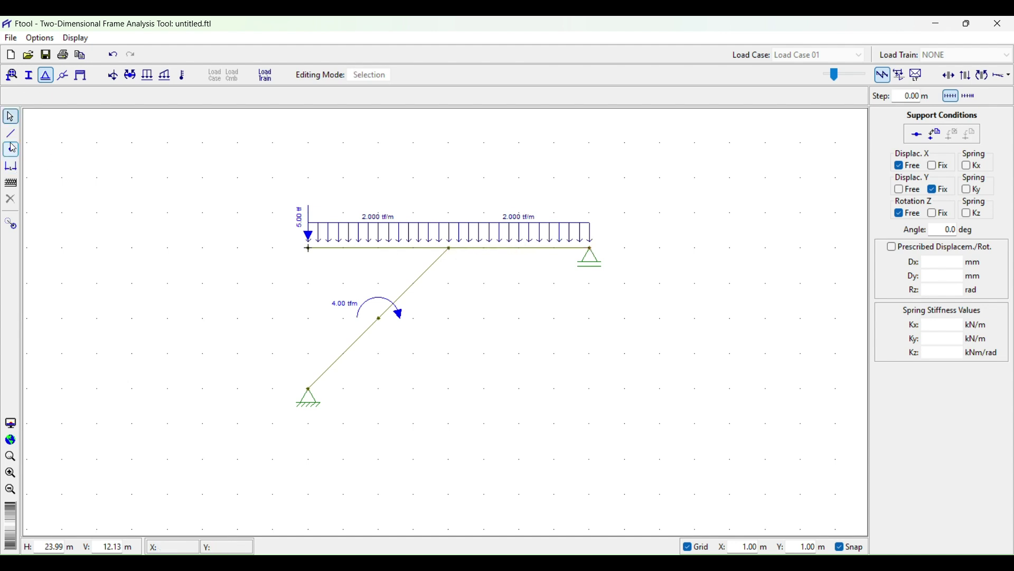
# Step: Dimension the horizontal member between nodes D and B, placing the dimension line about 6 m below the beam
pyautogui.click(9, 168)
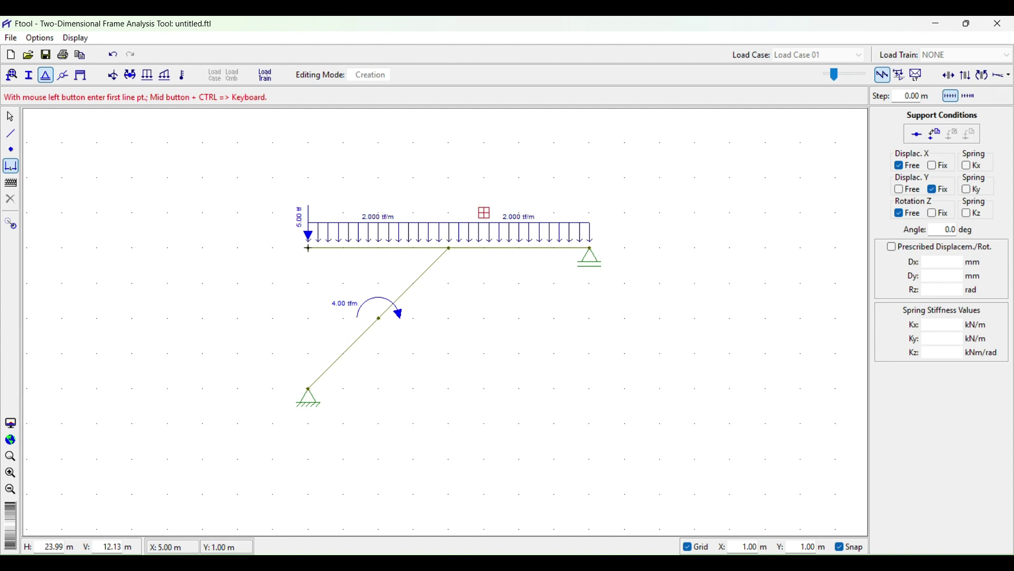
pyautogui.click(449, 248)
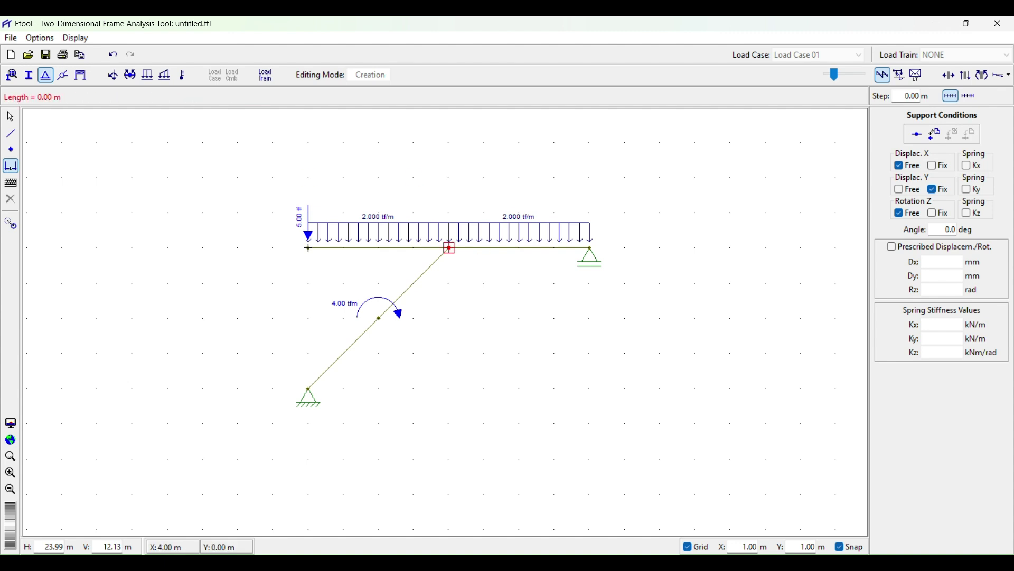
pyautogui.click(590, 247)
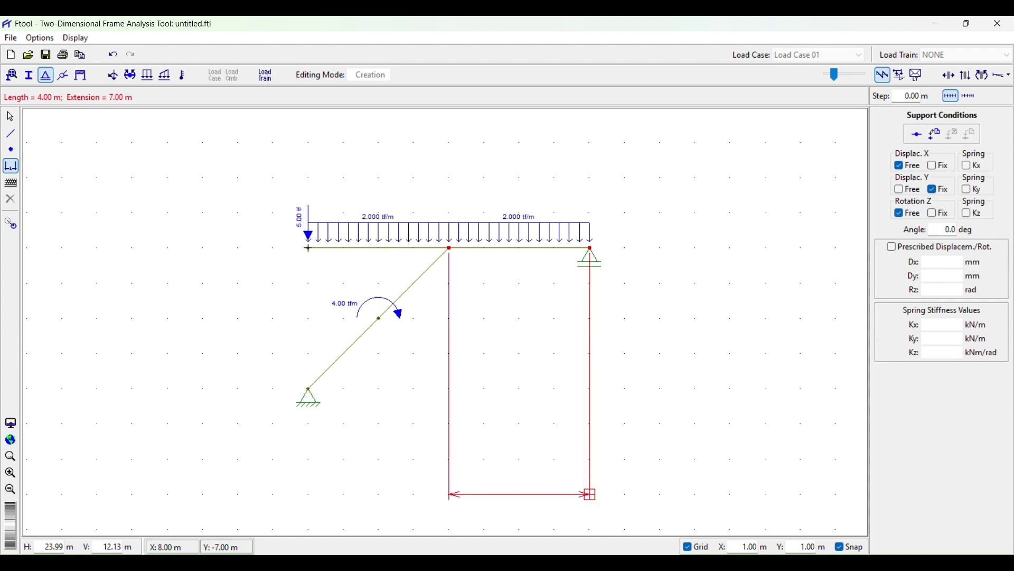
pyautogui.click(591, 460)
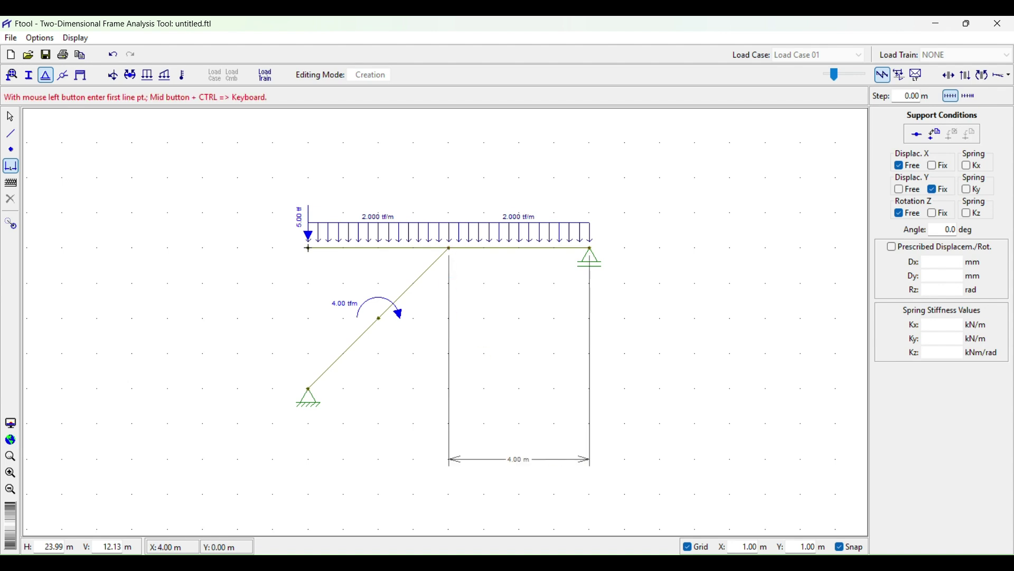
# Step: Dimension the beam from D to the point above C and from there to E, with dimension lines 6 m below the beam
pyautogui.click(449, 248)
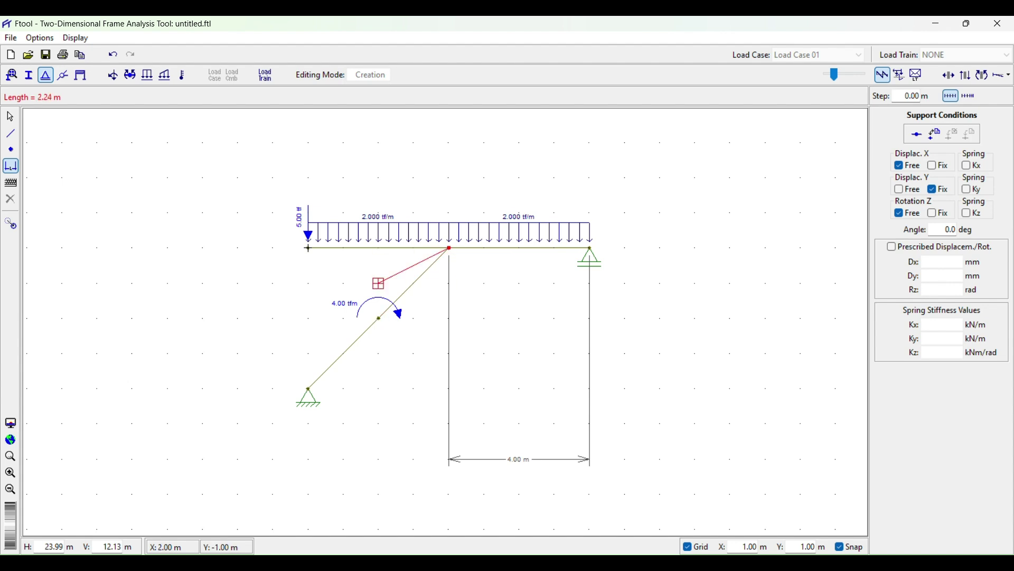
pyautogui.click(379, 249)
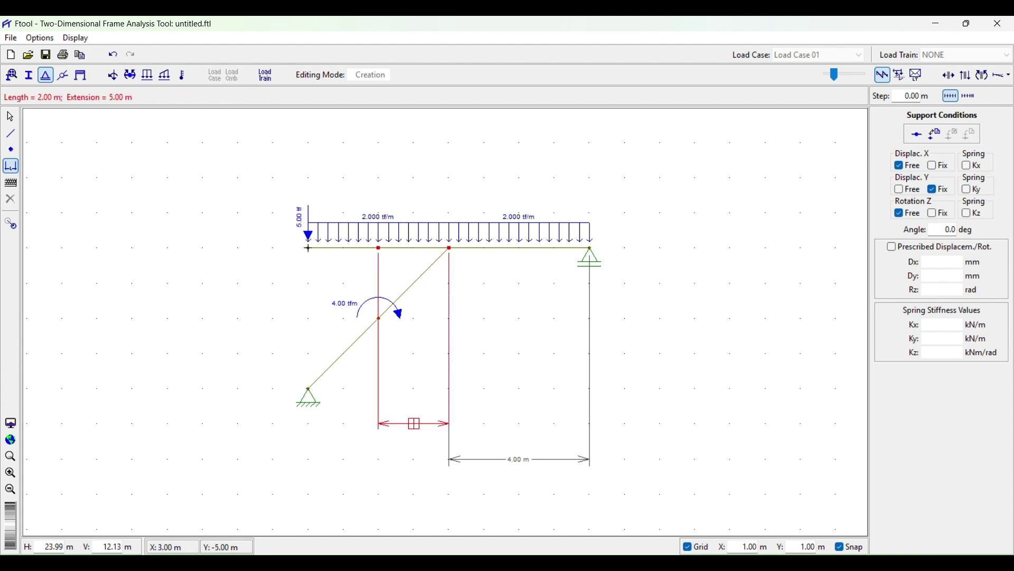
pyautogui.click(415, 459)
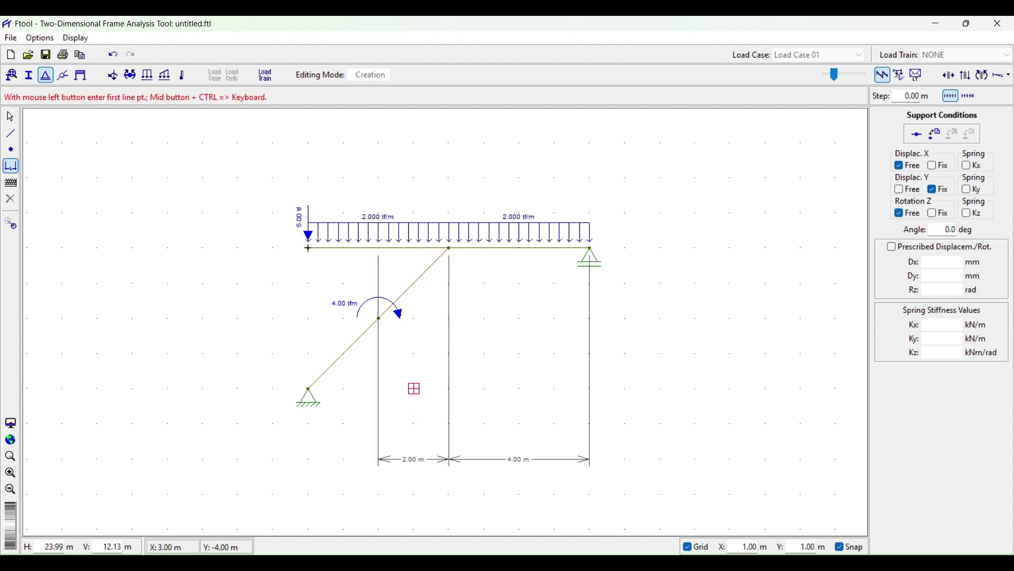
pyautogui.click(379, 249)
pyautogui.click(309, 248)
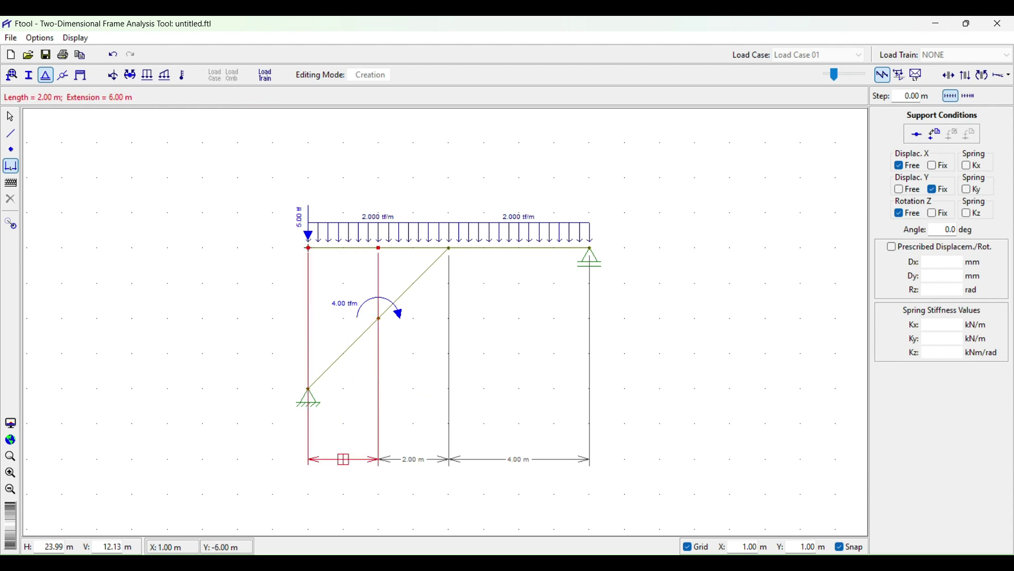
pyautogui.click(344, 459)
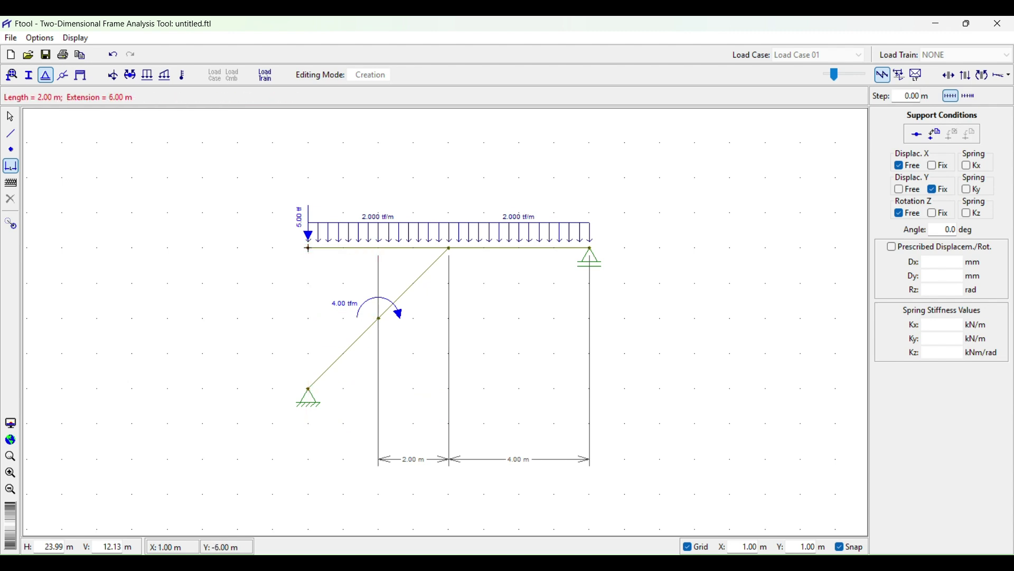
# Step: Dimension the heights from A to C and from C to E, with vertical dimension lines 2 m outside the frame
pyautogui.click(309, 389)
pyautogui.click(309, 318)
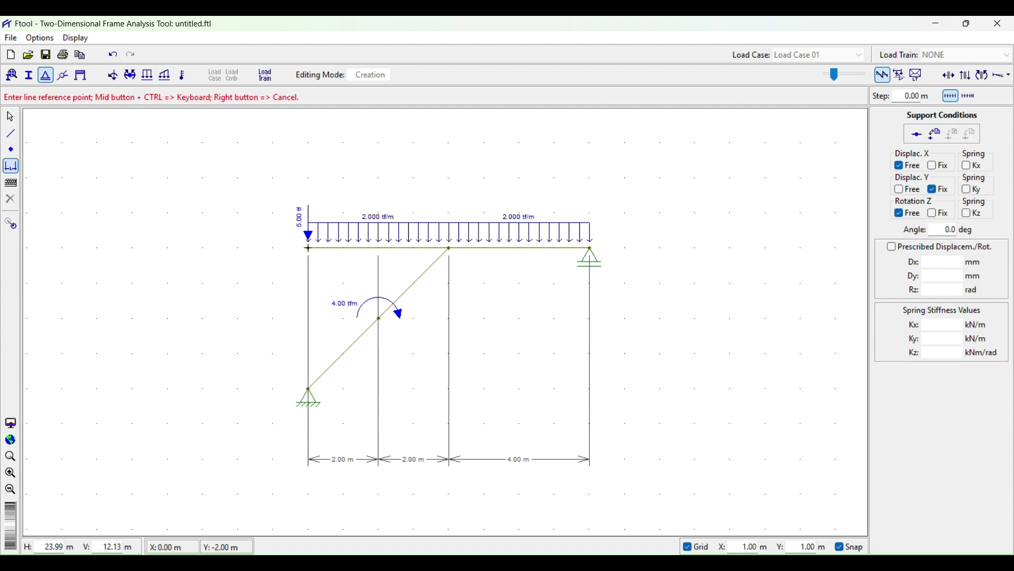
pyautogui.click(238, 318)
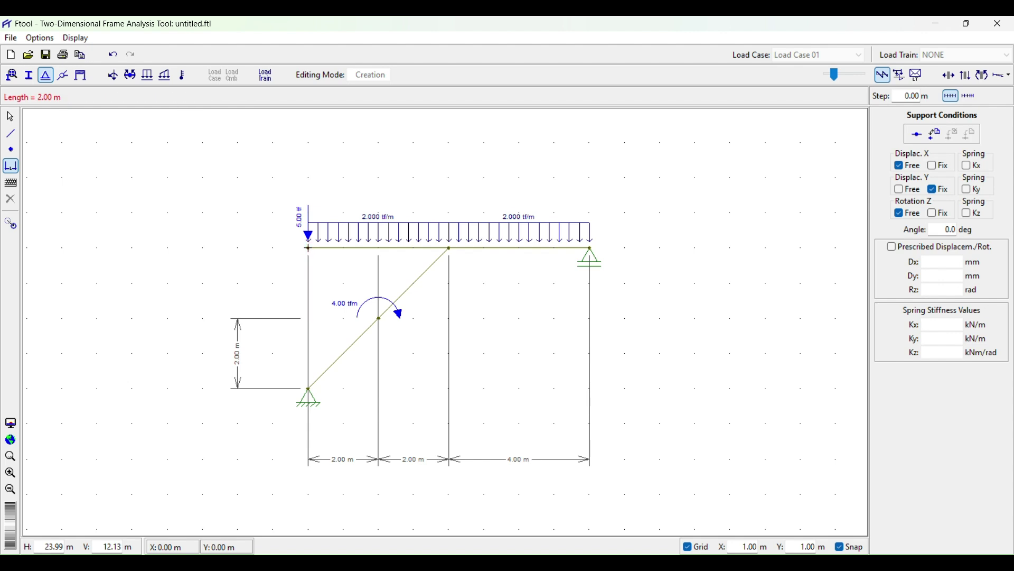
pyautogui.click(309, 319)
pyautogui.click(237, 248)
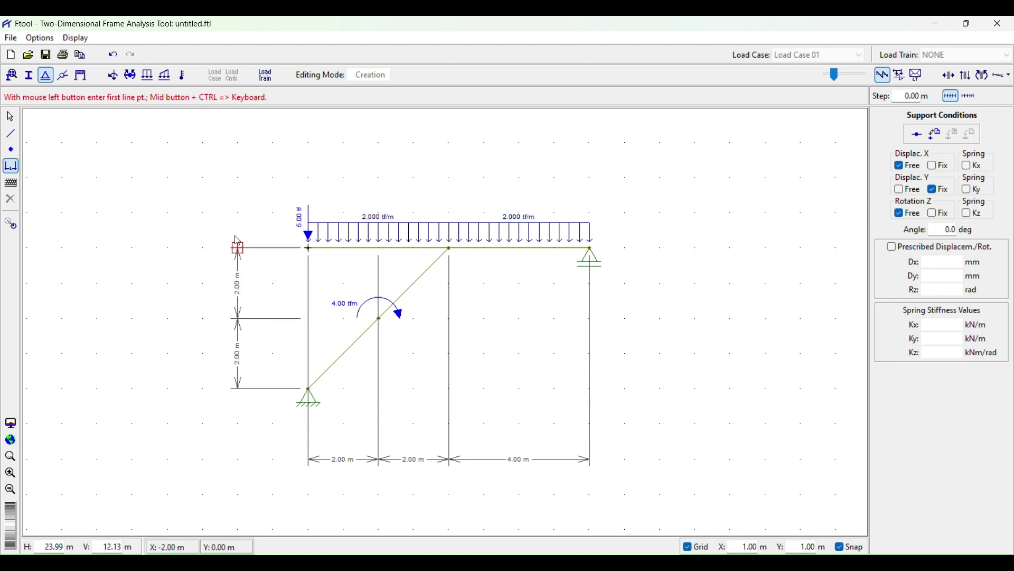
pyautogui.press('Escape')
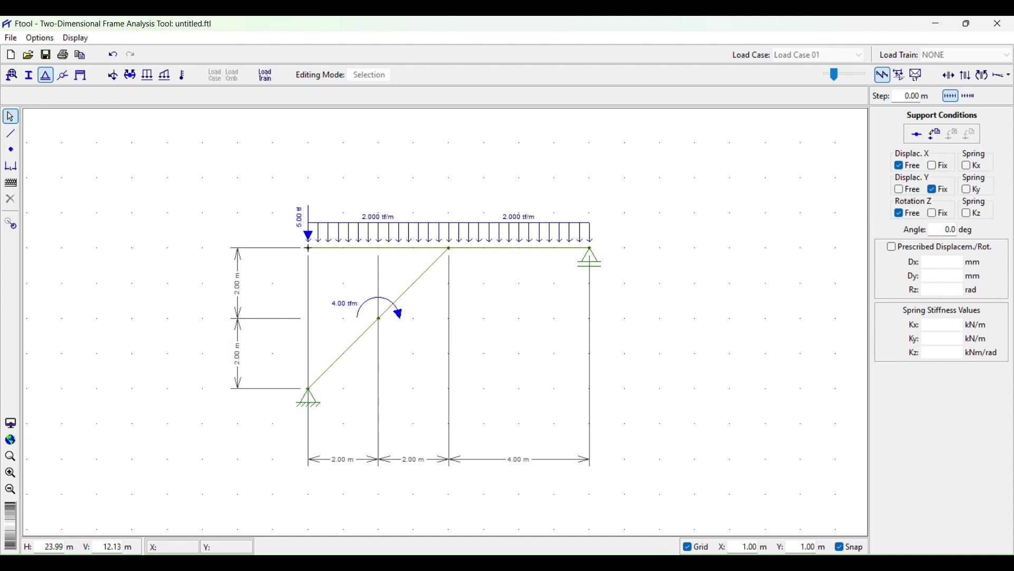
# Step: Check the Exercise 14 data in the PDF, import the material parameters from the ex 13 file, and apply elasticidade to all members
pyautogui.click(698, 564)
pyautogui.scroll(3, 808, 272)
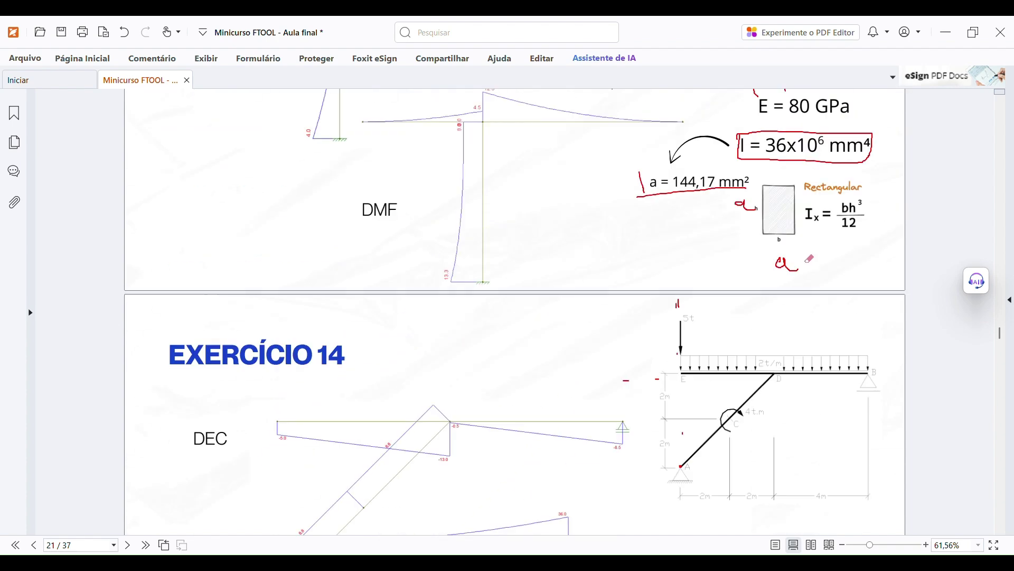
pyautogui.scroll(3, 884, 365)
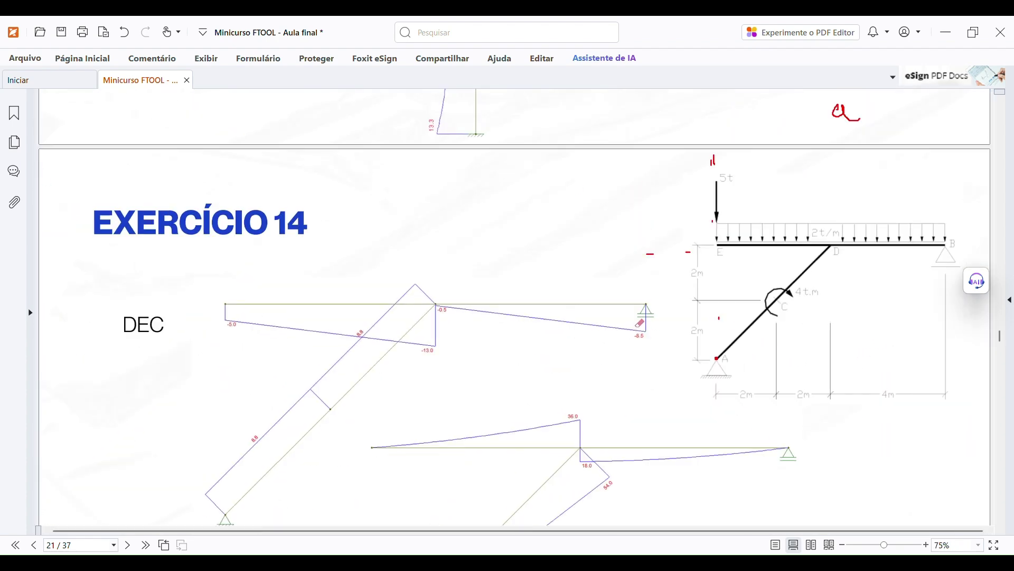
pyautogui.scroll(-2, 645, 352)
pyautogui.scroll(-1, 653, 347)
pyautogui.hotkey('alt', 'Tab')
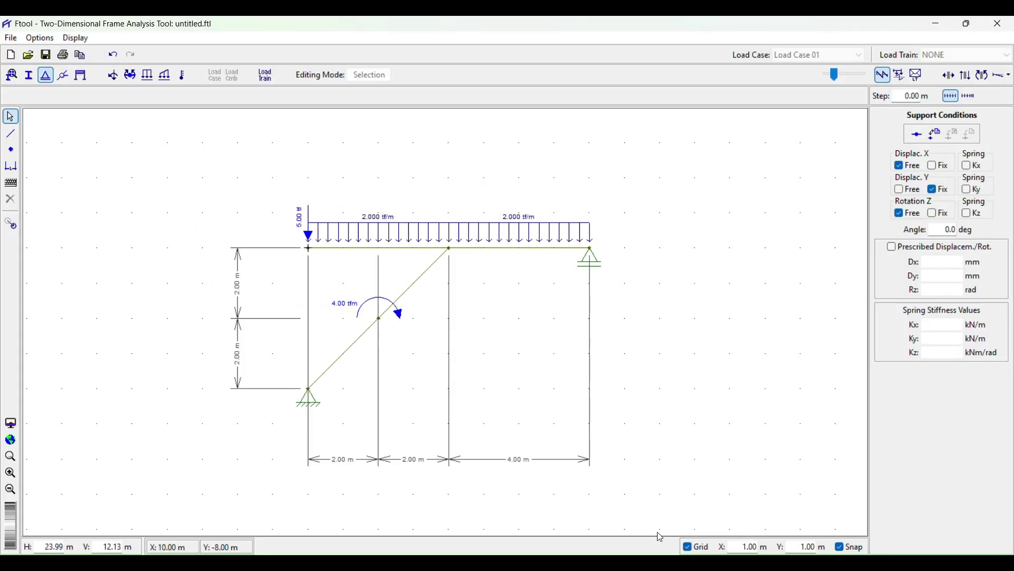
pyautogui.click(12, 75)
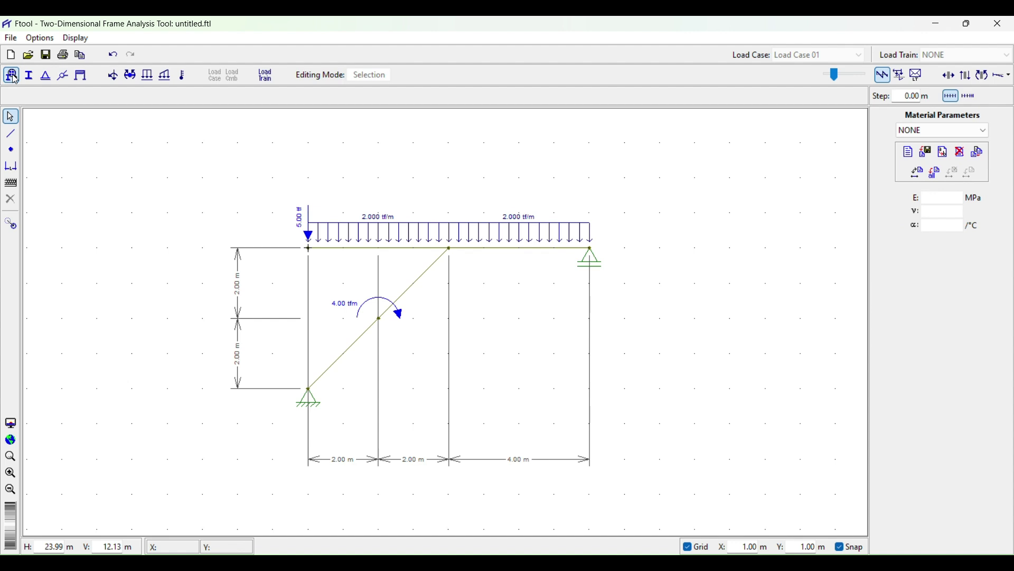
pyautogui.click(928, 153)
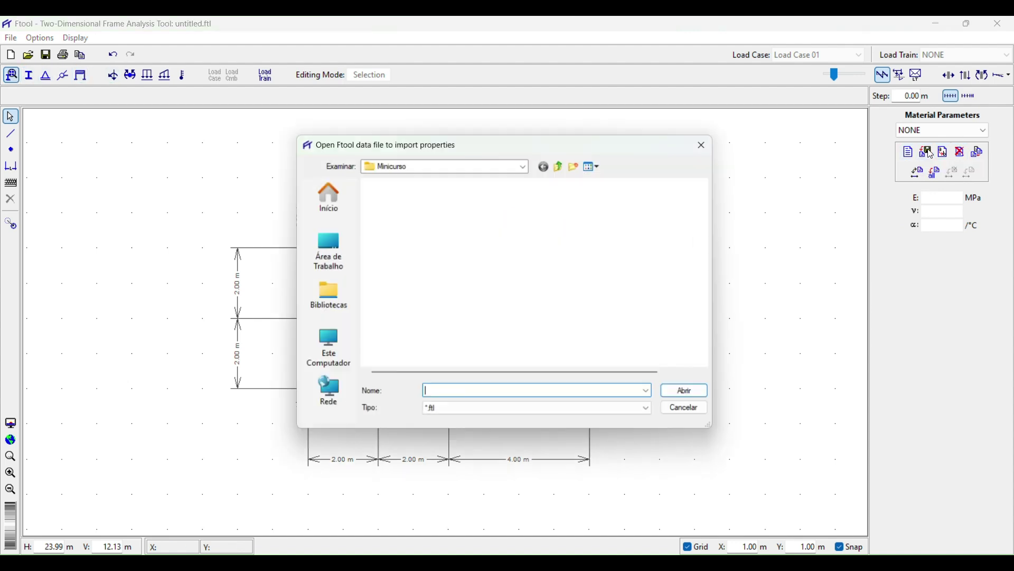
pyautogui.scroll(-3, 516, 336)
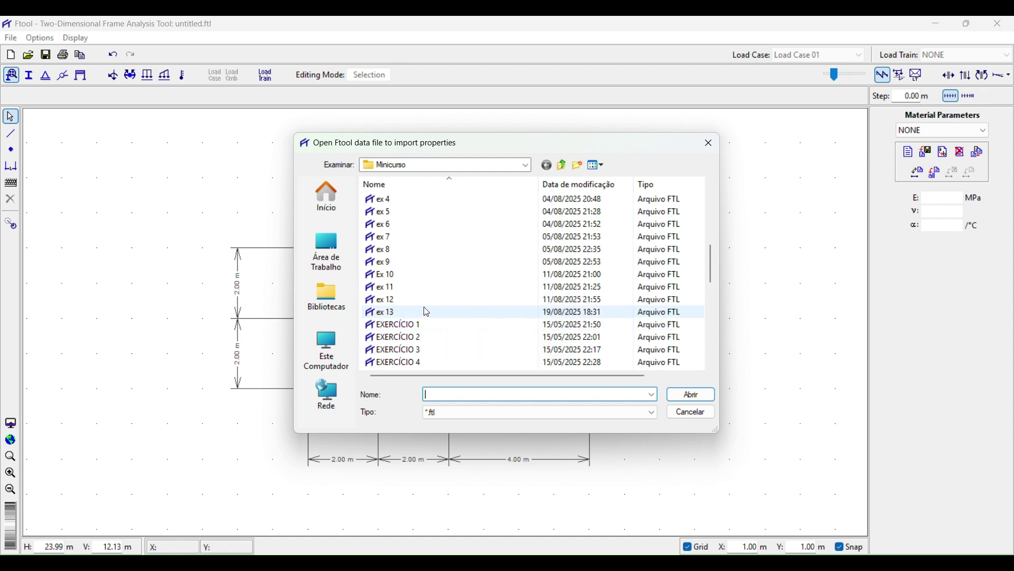
pyautogui.click(470, 312)
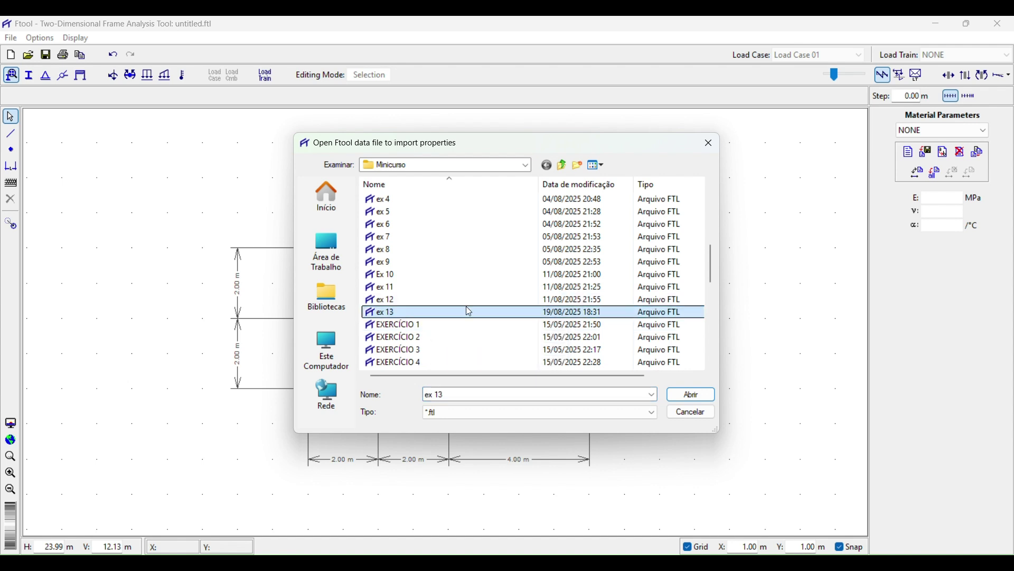
pyautogui.click(690, 394)
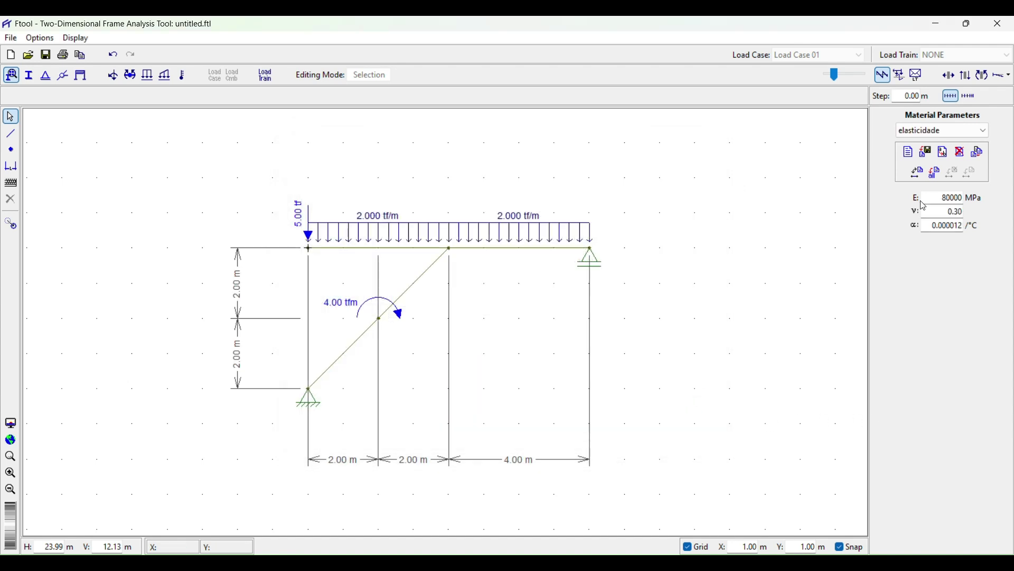
pyautogui.click(939, 179)
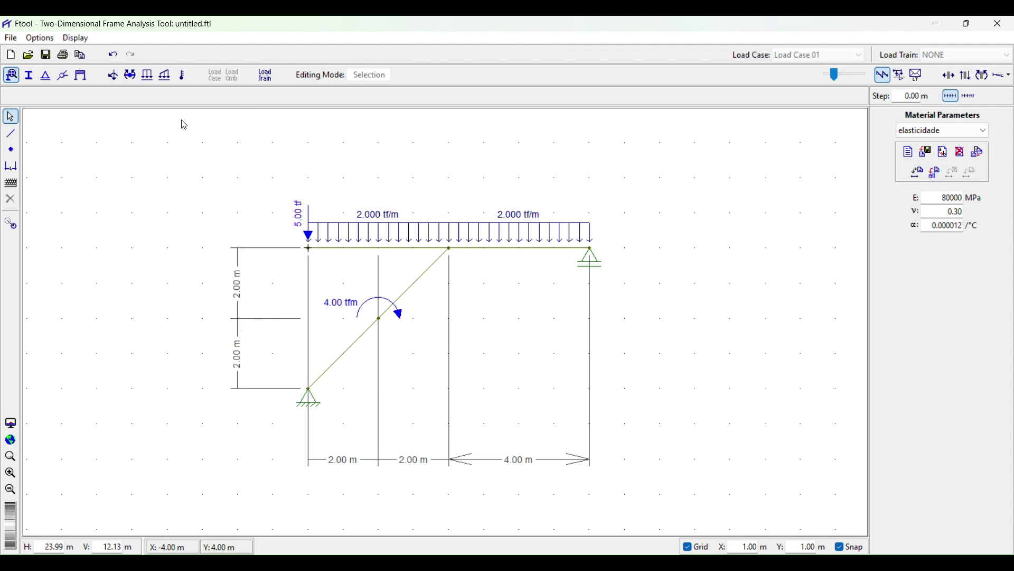
# Step: Import the section properties from the ex 13 file and apply the quadrada section to all members
pyautogui.click(30, 80)
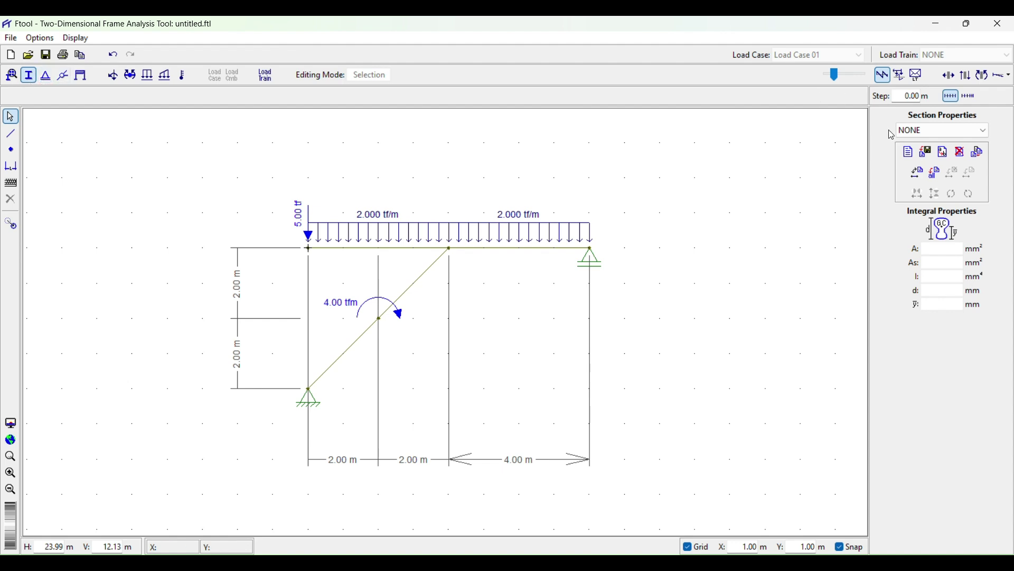
pyautogui.click(928, 152)
pyautogui.scroll(-10, 531, 280)
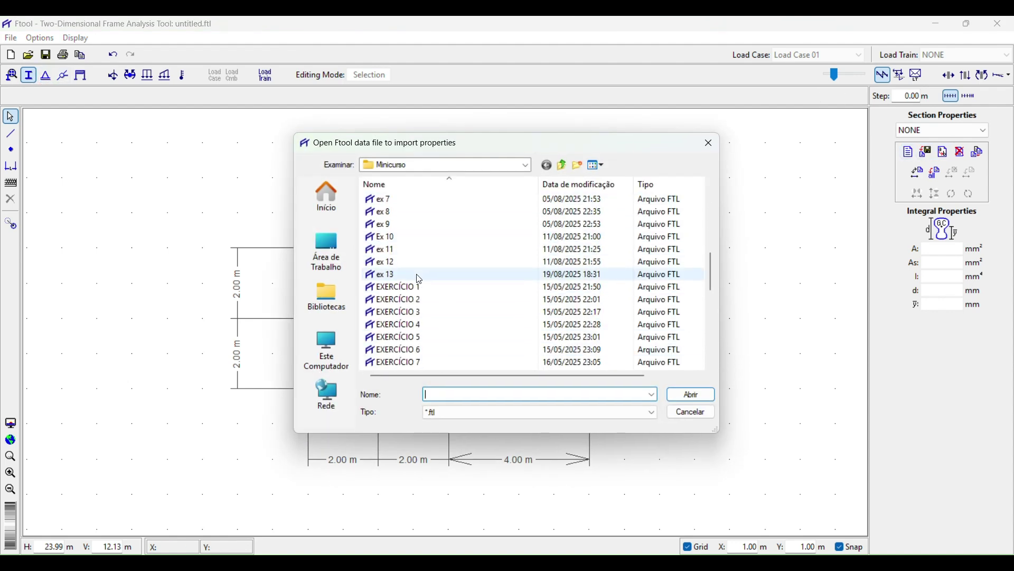
pyautogui.click(420, 275)
pyautogui.click(701, 395)
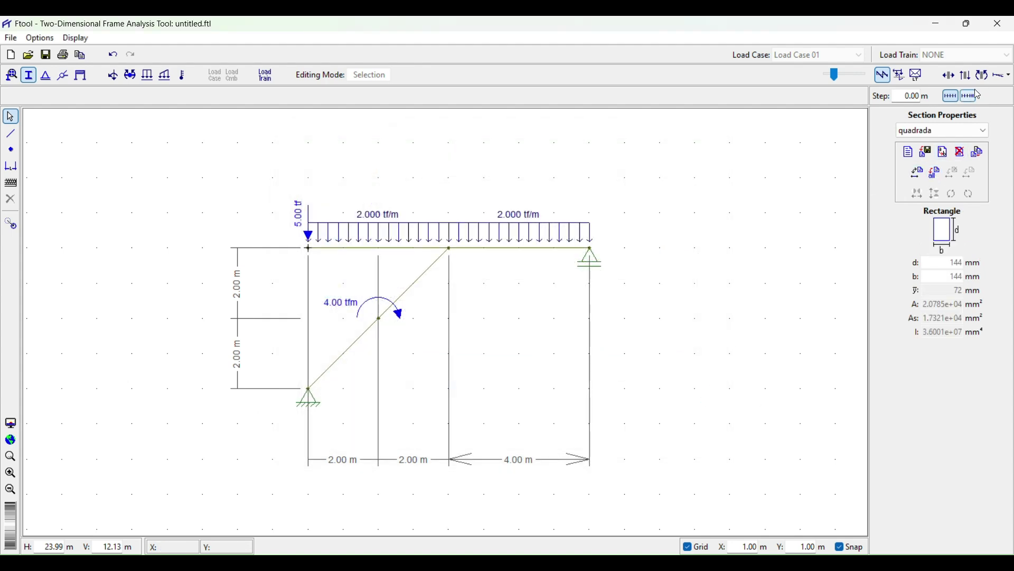
# Step: Save the model as Ex 14 in the Minicurso folder and view its axial force diagram
pyautogui.hotkey('ctrl', 's')
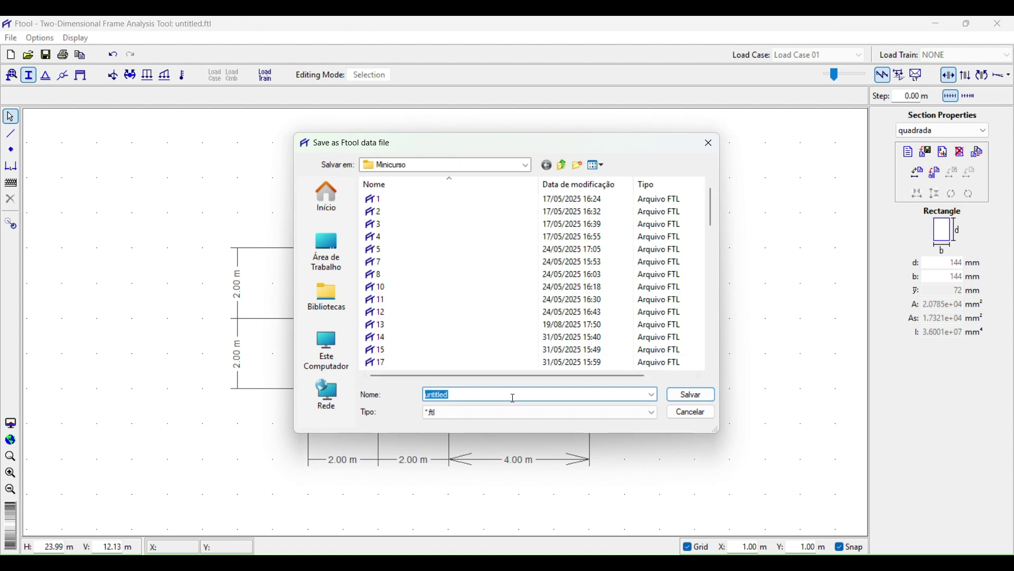
pyautogui.write('EX 14')
pyautogui.press('BackSpace')
pyautogui.press('BackSpace')
pyautogui.press('BackSpace')
pyautogui.press('capslock')
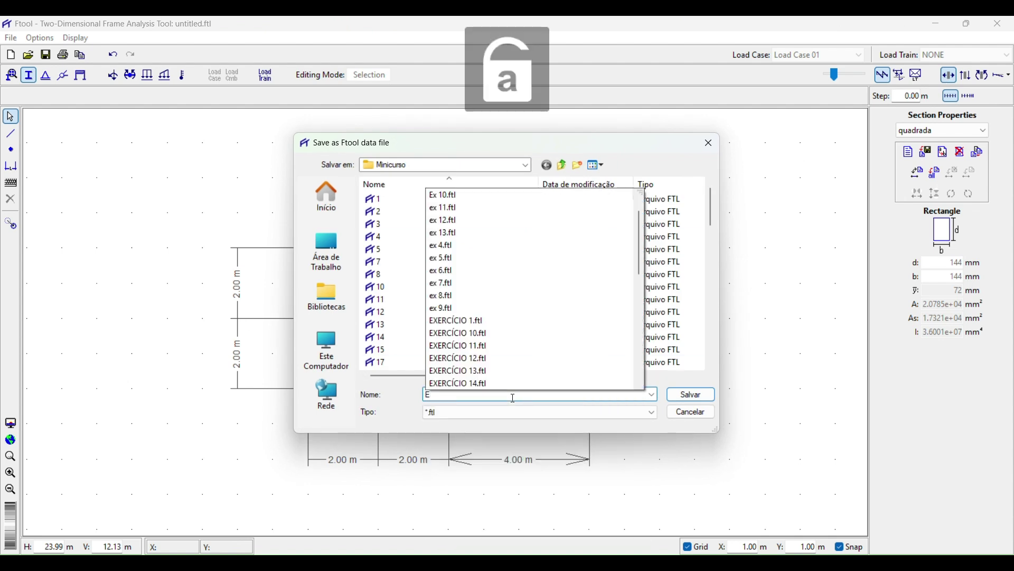
pyautogui.press('BackSpace')
pyautogui.write('x 14')
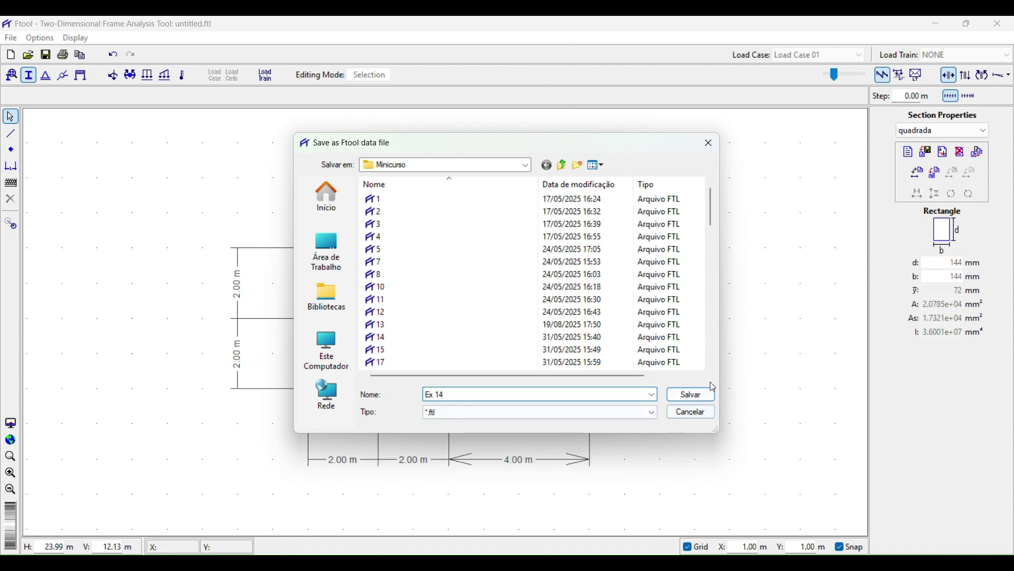
pyautogui.click(689, 394)
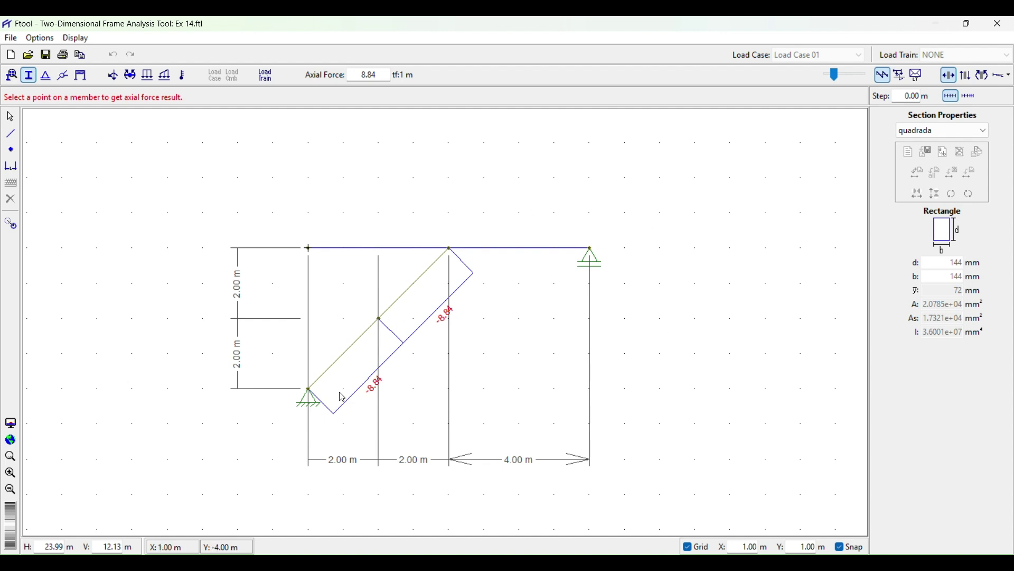
pyautogui.scroll(2, 388, 328)
pyautogui.scroll(-2, 345, 379)
pyautogui.scroll(1, 398, 363)
pyautogui.scroll(-2, 398, 364)
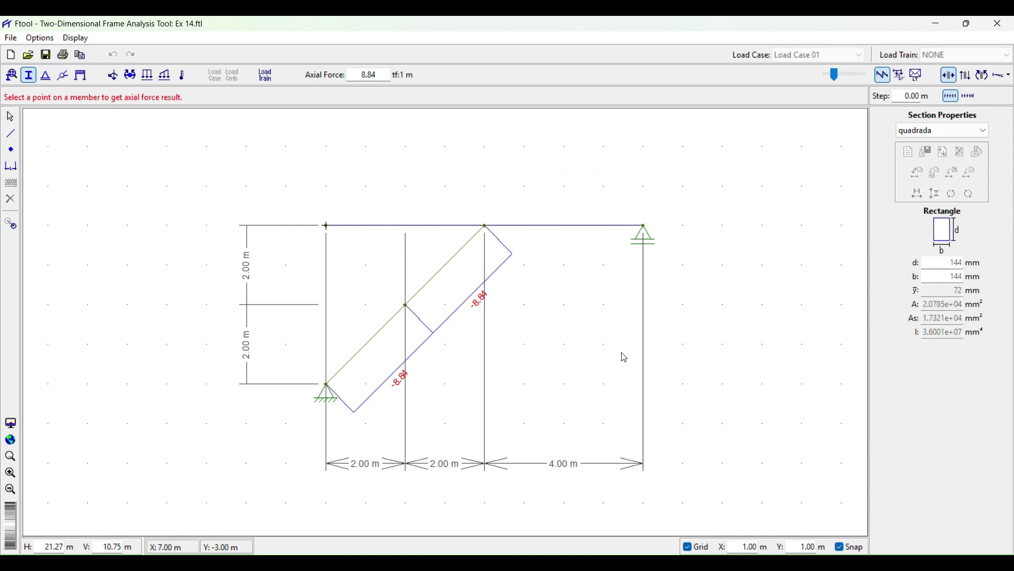
# Step: Return to editing the model and delete all horizontal and vertical dimension lines around the frame
pyautogui.press('Escape')
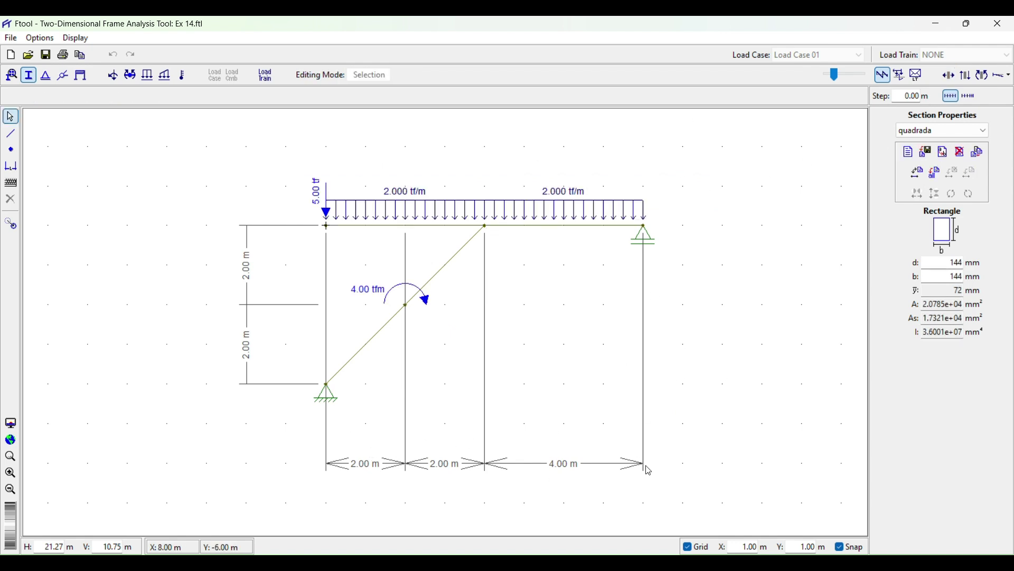
pyautogui.moveTo(703, 503); pyautogui.dragTo(227, 201)
pyautogui.press('Delete')
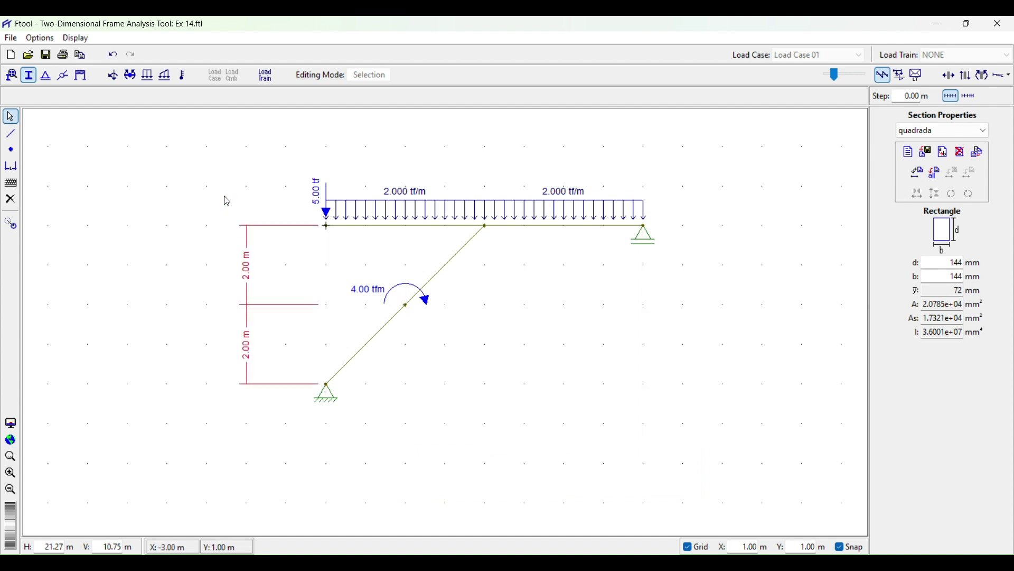
pyautogui.press('Delete')
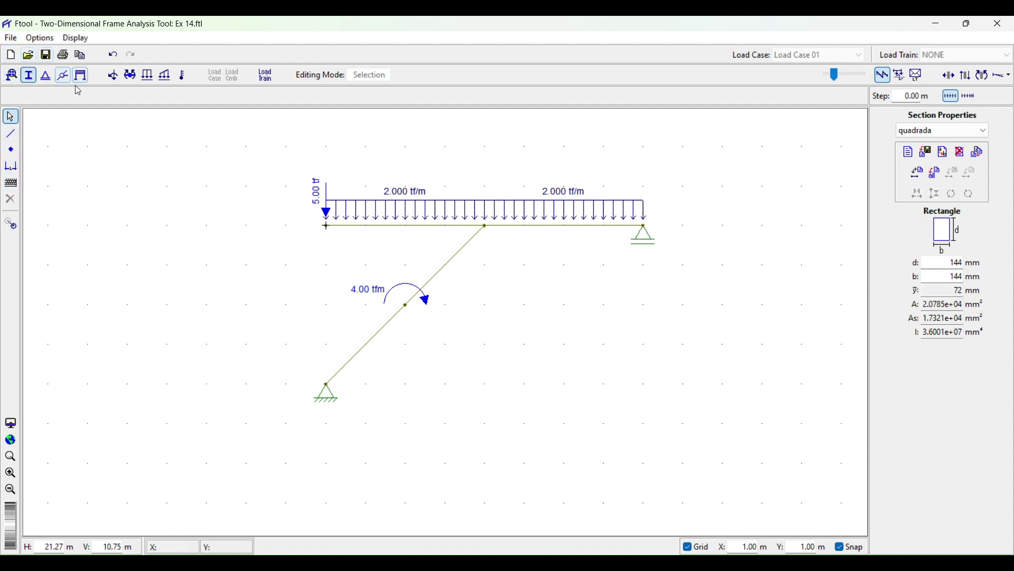
pyautogui.click(113, 55)
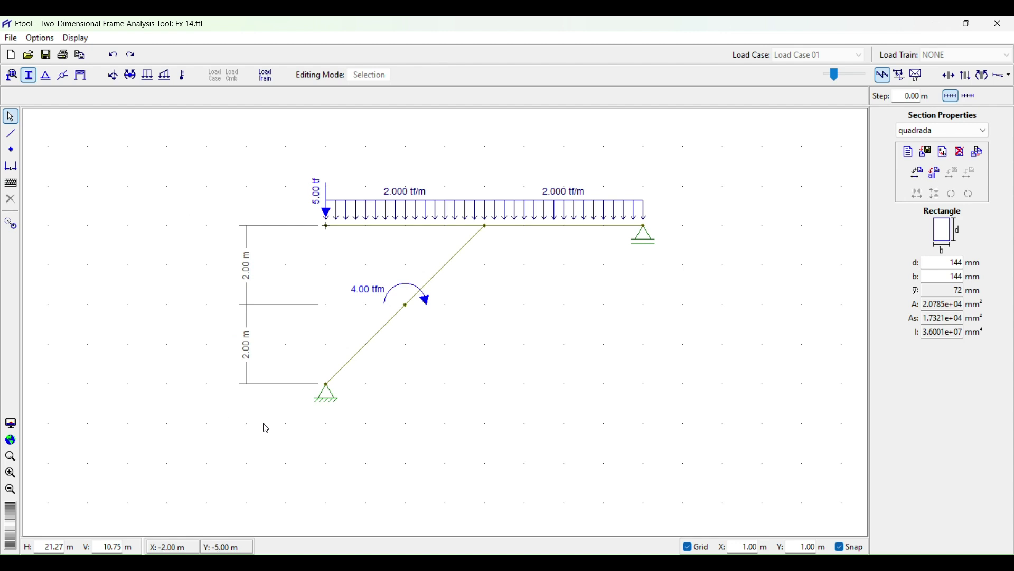
pyautogui.moveTo(265, 425); pyautogui.dragTo(200, 195)
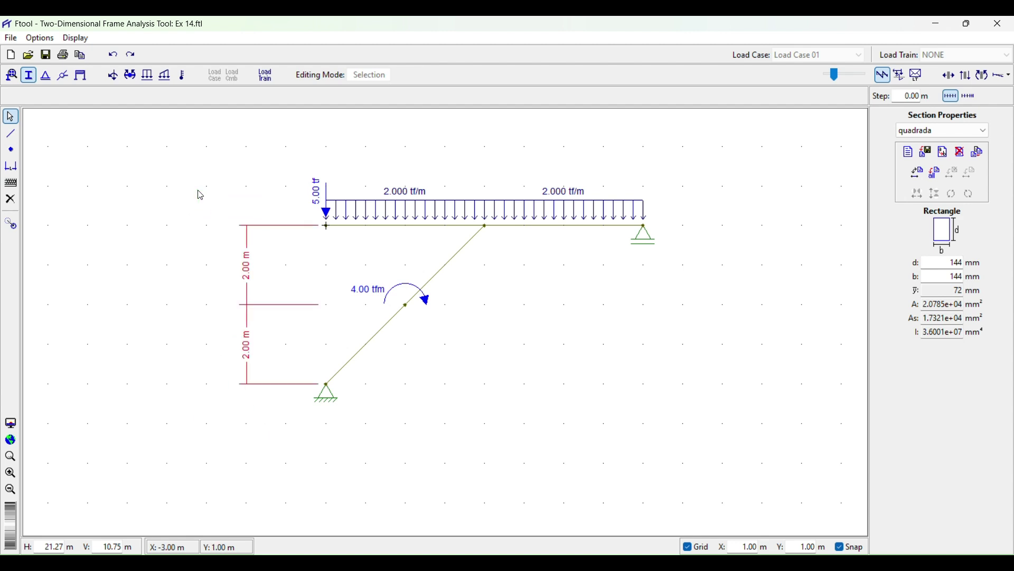
pyautogui.click(11, 199)
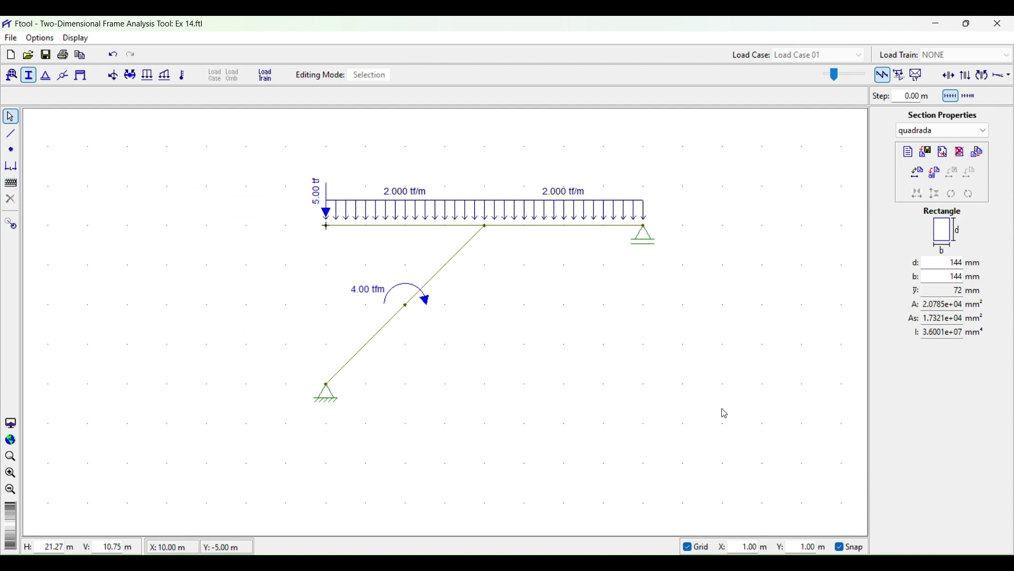
# Step: Examine the frame's axial force diagram and shear force diagram
pyautogui.click(950, 79)
pyautogui.scroll(2, 449, 339)
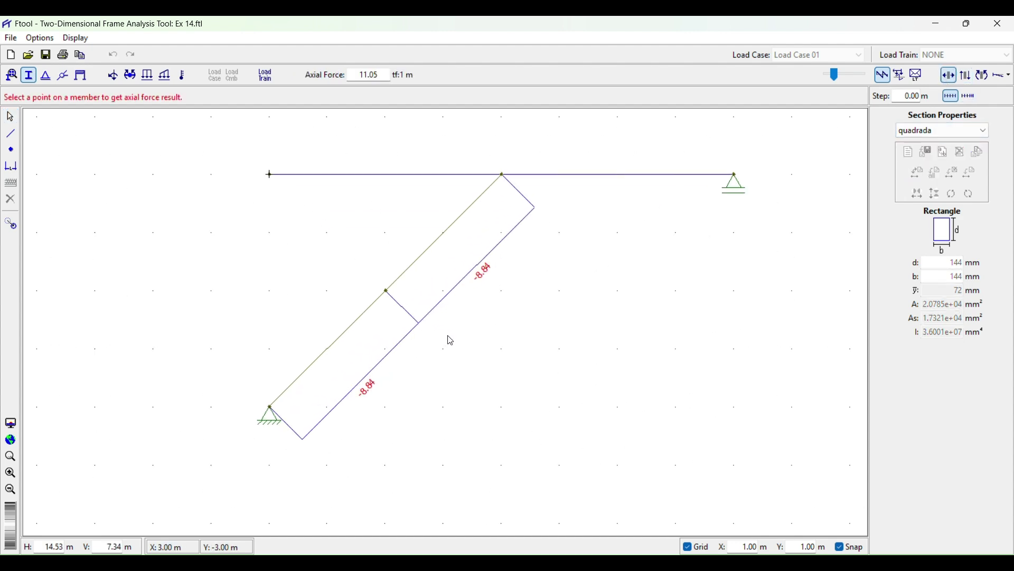
pyautogui.scroll(-1, 473, 304)
pyautogui.scroll(1, 473, 305)
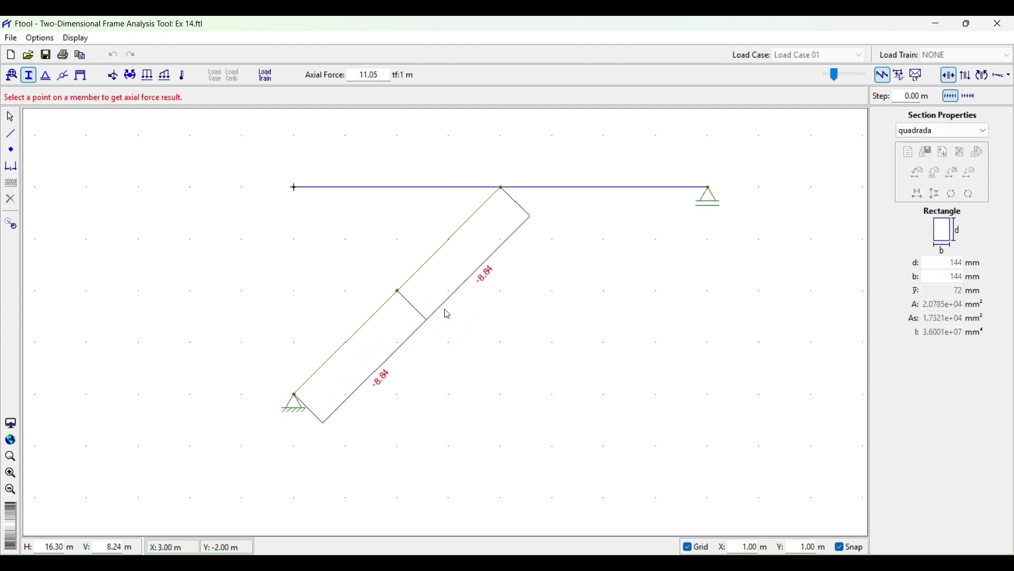
pyautogui.click(962, 79)
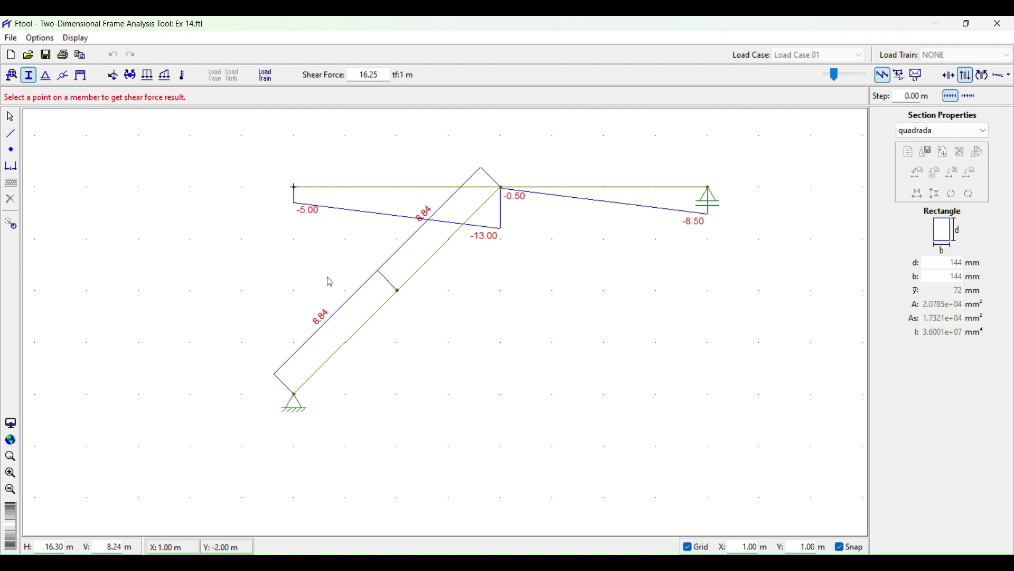
# Step: Display the bending moment diagram and turn on the reaction values at the supports
pyautogui.click(986, 79)
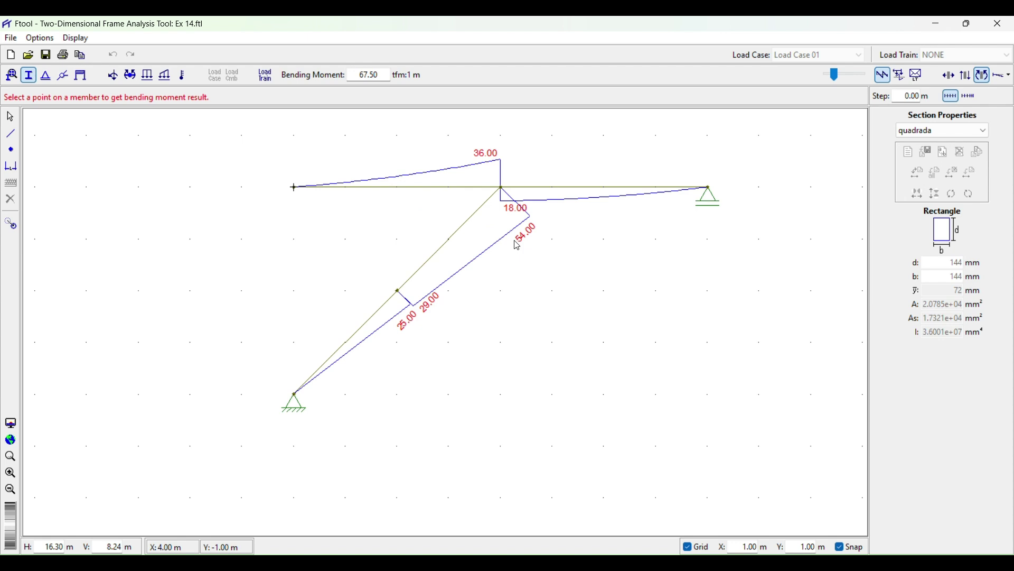
pyautogui.moveTo(572, 260); pyautogui.dragTo(561, 314)
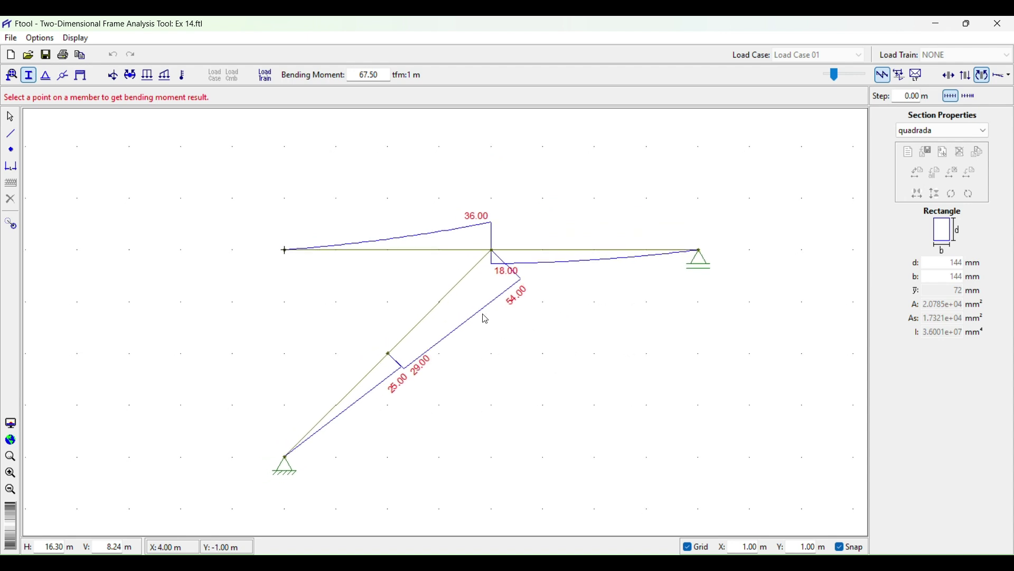
pyautogui.click(82, 42)
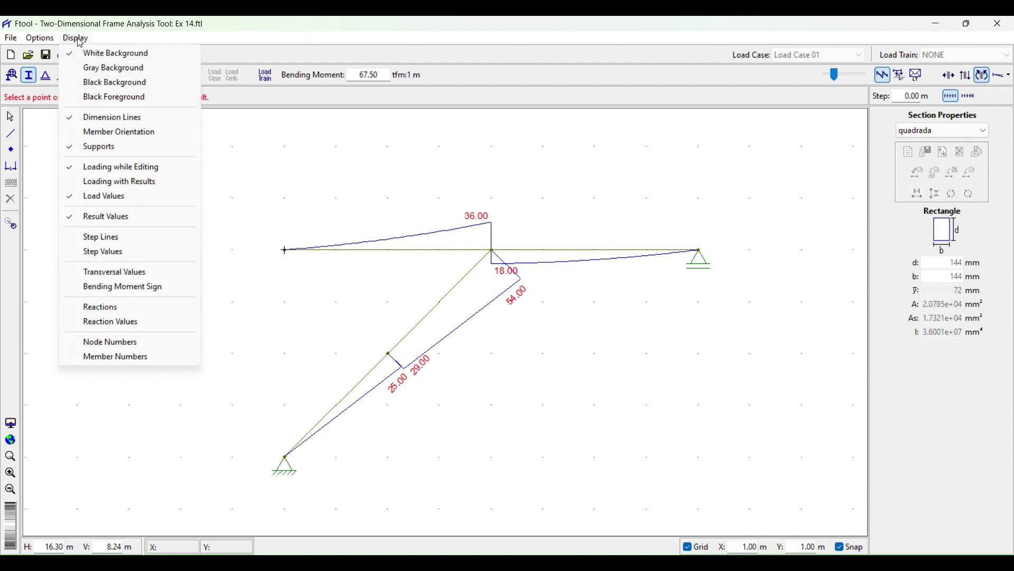
pyautogui.click(117, 323)
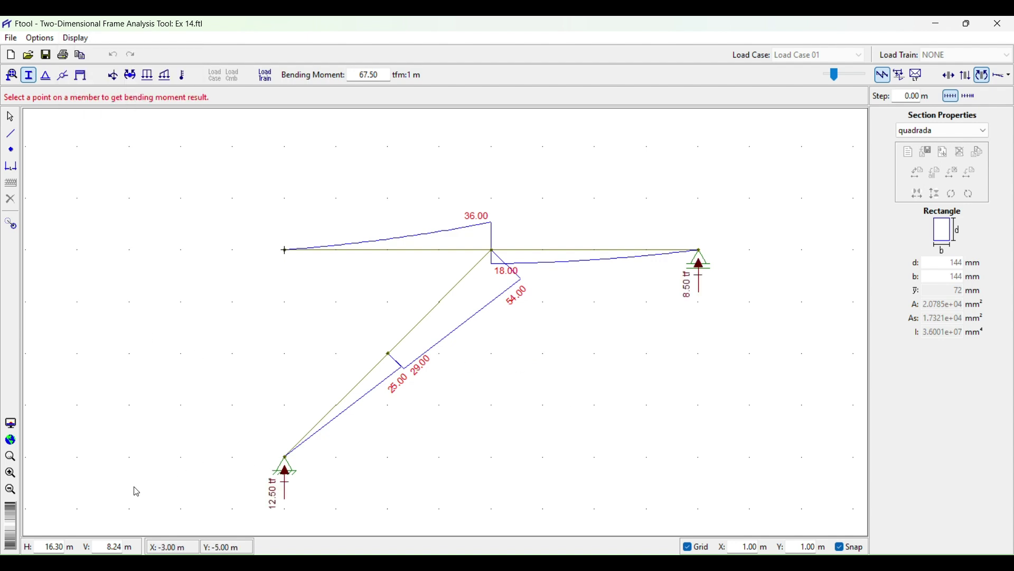